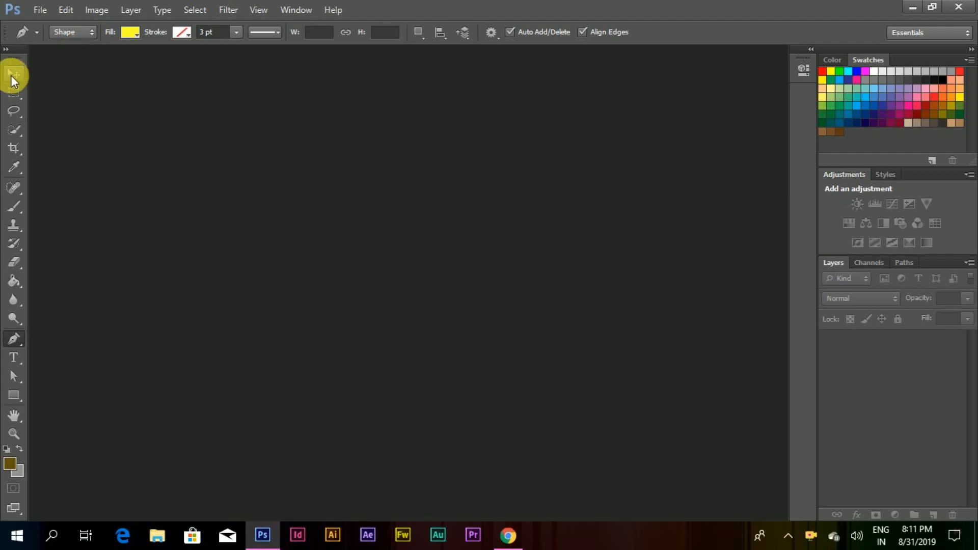
Open the photo IMG_20190406_161154_757.JPG.
left_click(36, 12)
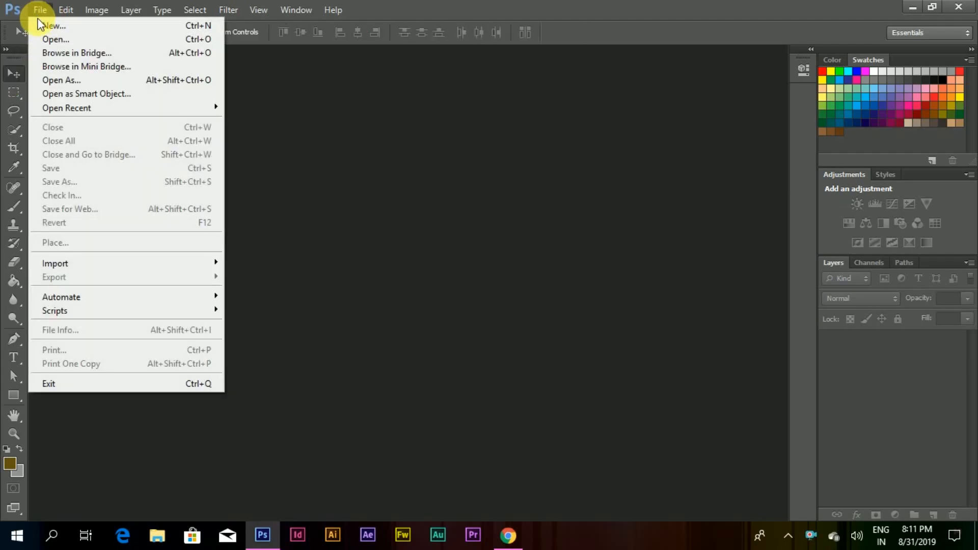
left_click(48, 40)
left_click(397, 123)
left_click(643, 407)
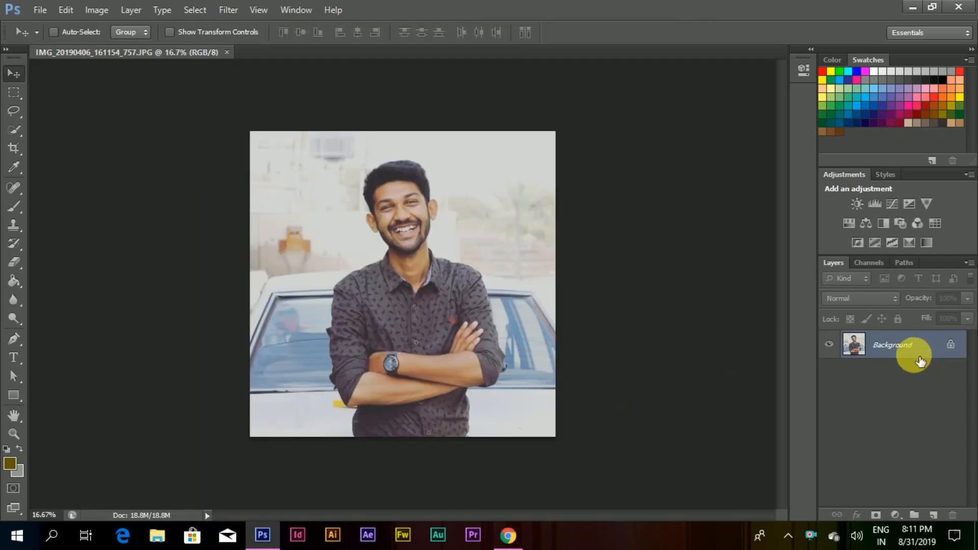
Duplicate the Background layer and name the copy 01.
right_click(917, 359)
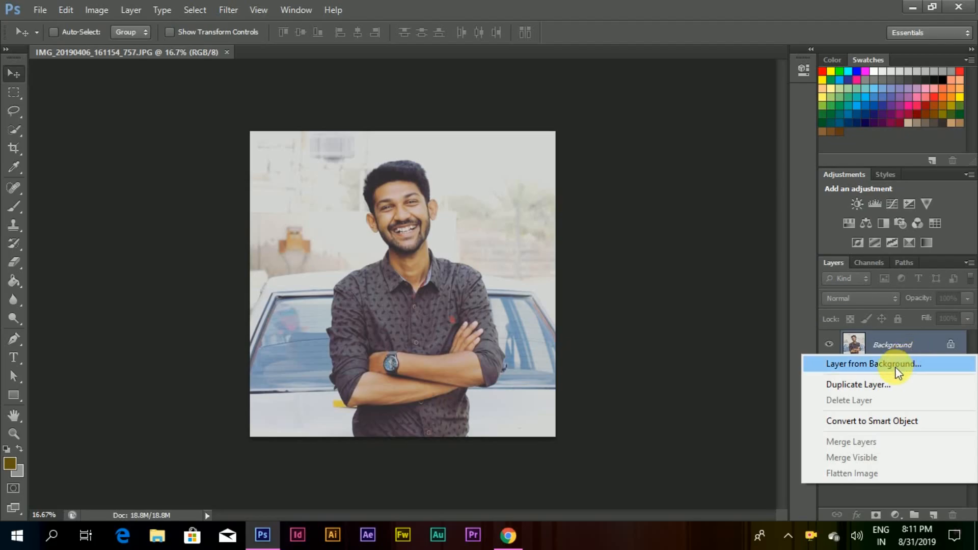
left_click(875, 381)
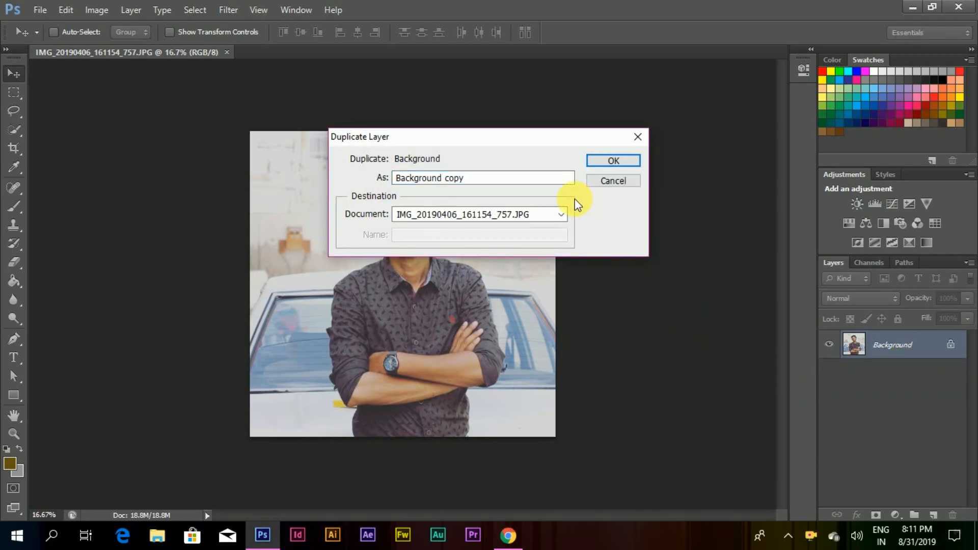
left_click(546, 184)
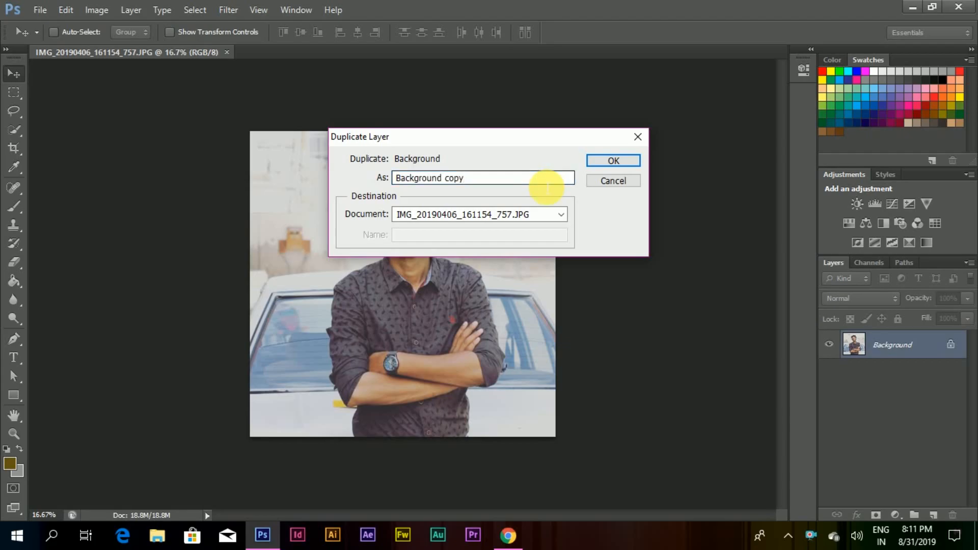
type("01")
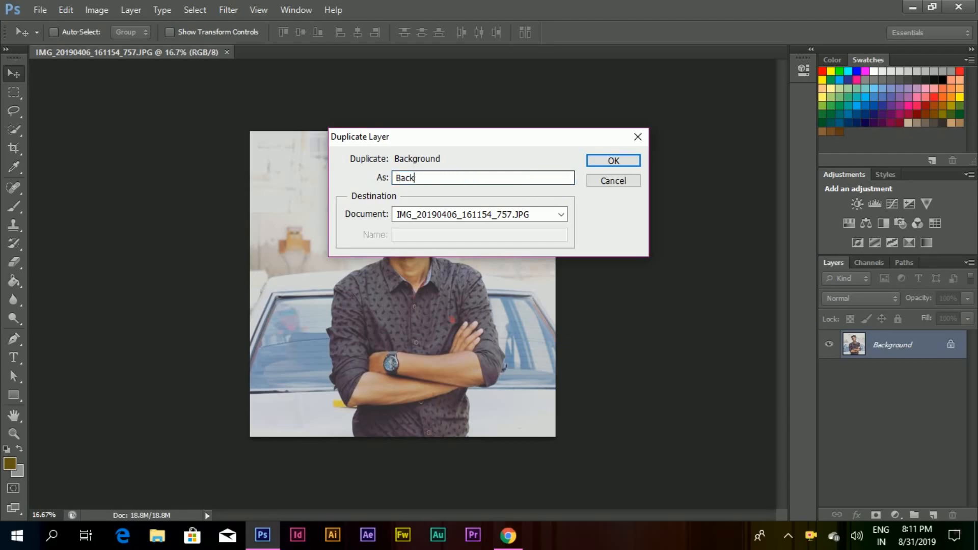
key("Return")
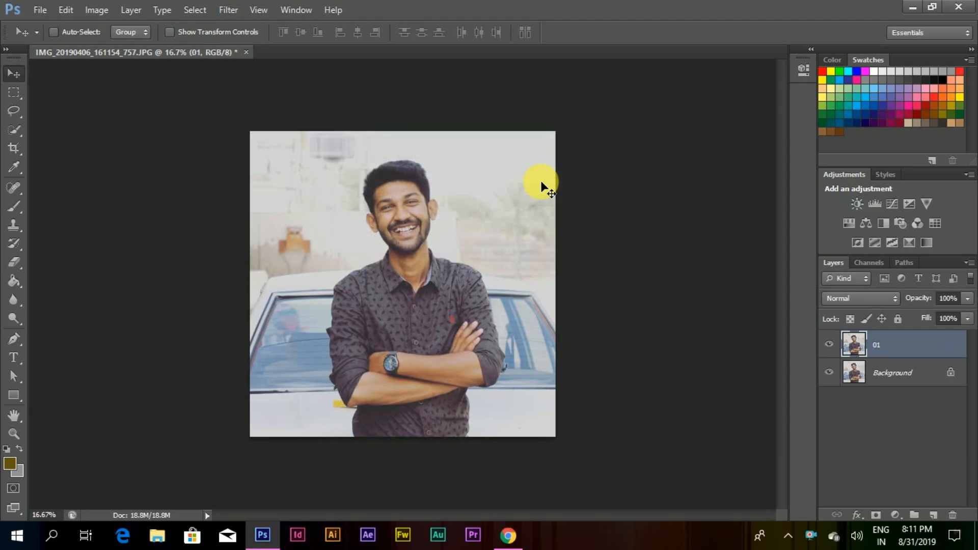
Select the man on layer 01 with the Quick Selection tool at a brush size of 73 px.
left_click(14, 129)
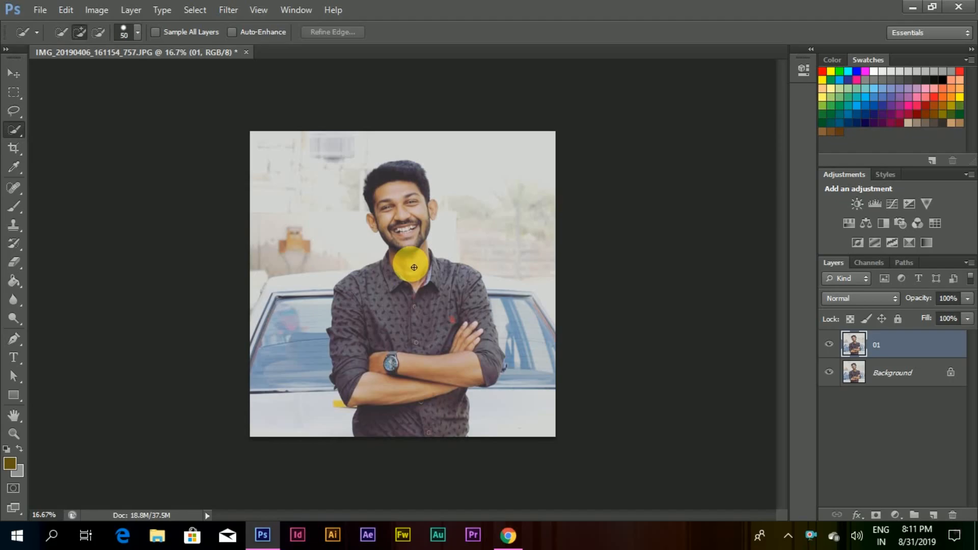
left_click(137, 32)
left_click_drag(90, 75, 108, 74)
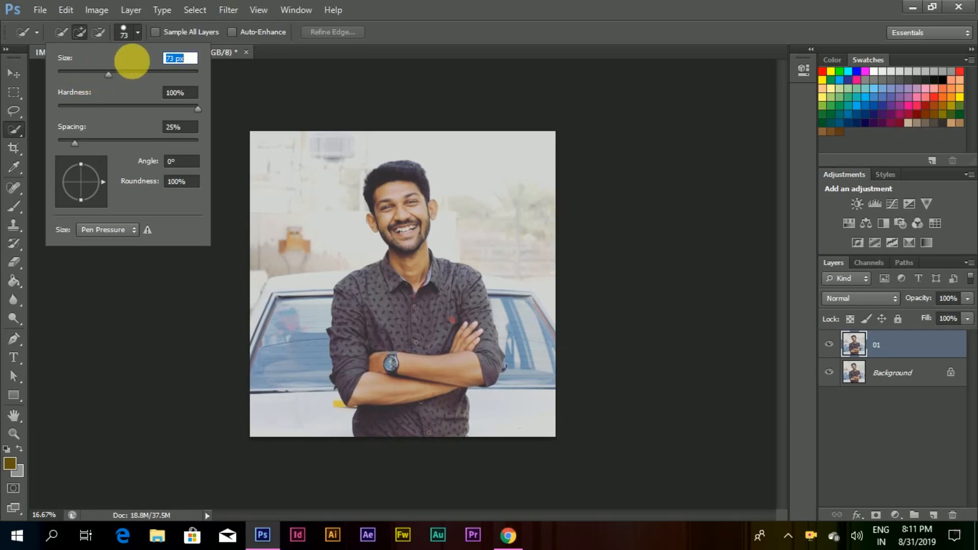
left_click(137, 32)
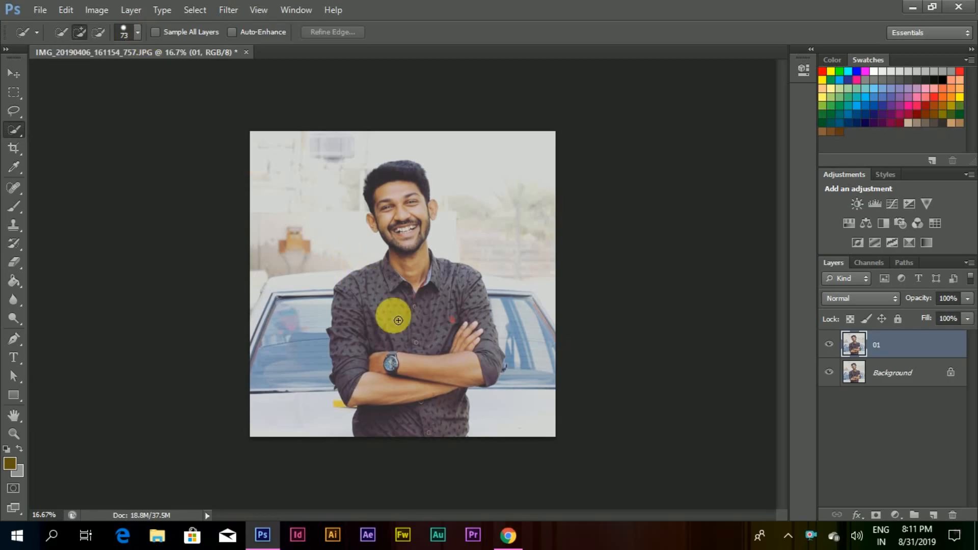
mouse_move(404, 317)
left_mouse_down()
mouse_move(402, 410)
mouse_move(410, 298)
mouse_move(393, 196)
mouse_move(406, 213)
mouse_move(404, 290)
mouse_move(433, 321)
mouse_move(443, 316)
mouse_move(480, 345)
mouse_move(382, 214)
mouse_move(402, 229)
mouse_move(418, 291)
mouse_move(410, 286)
left_mouse_up()
Add the missed ear to the selection and check the selection edge down to the bottom of the shirt.
key("ctrl+plus")
key("ctrl+plus")
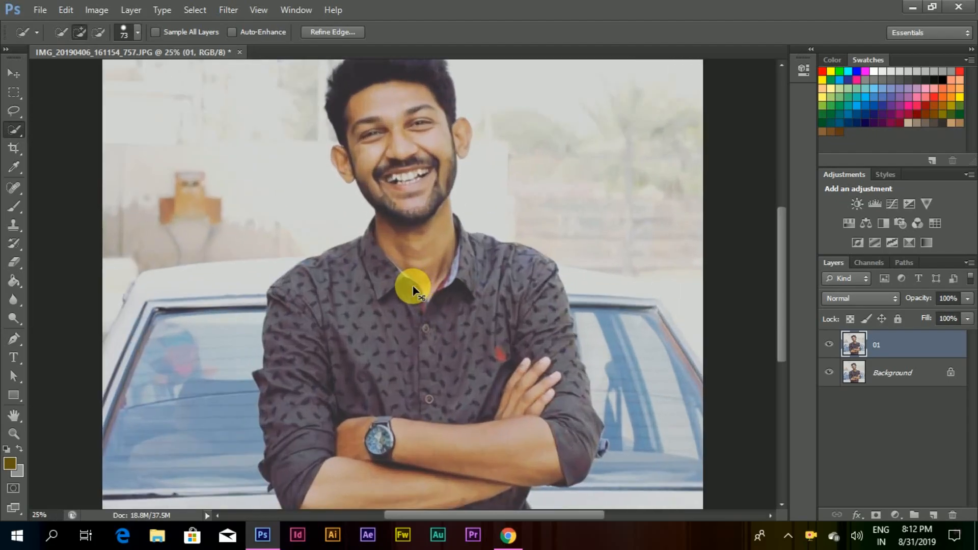
scroll(784, 242, "up", 3)
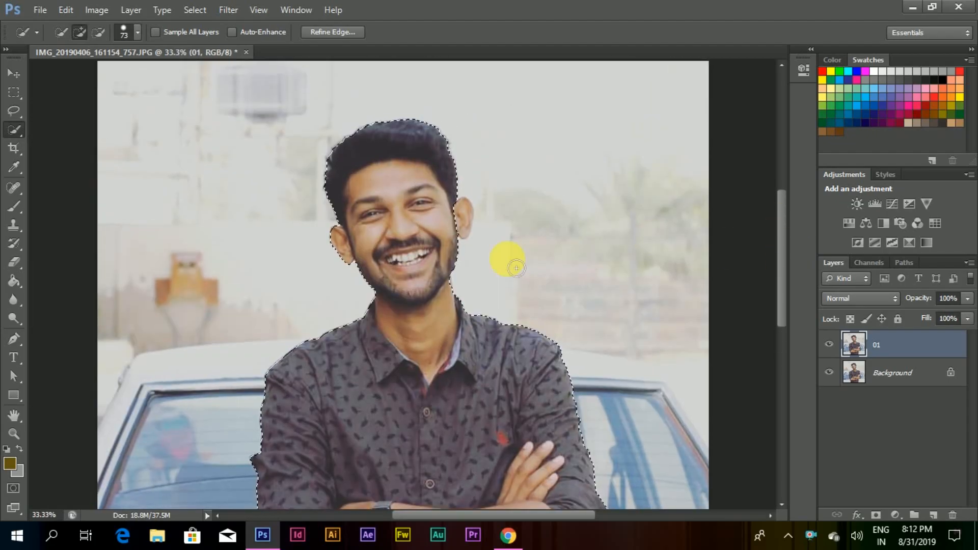
mouse_move(469, 240)
left_mouse_down()
mouse_move(459, 219)
mouse_move(466, 224)
left_mouse_up()
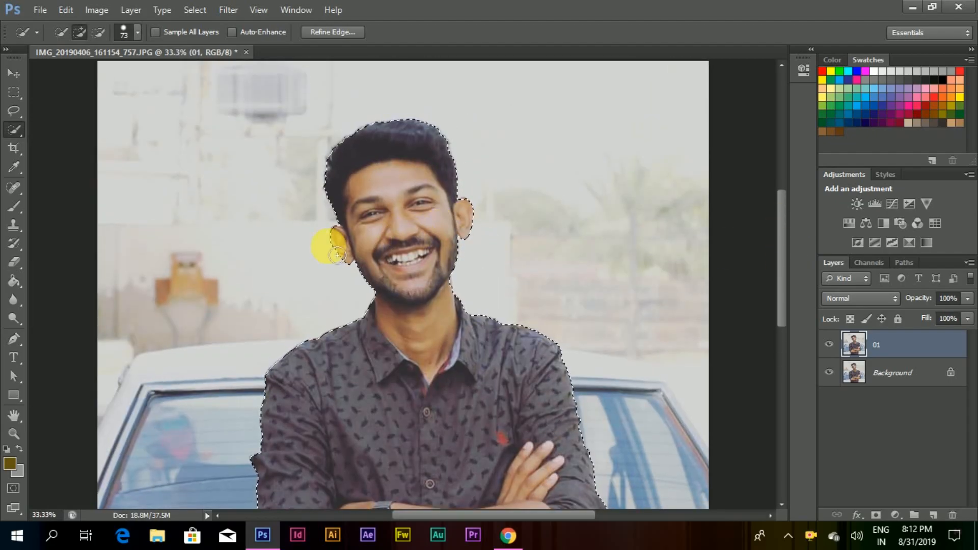
left_click(354, 166)
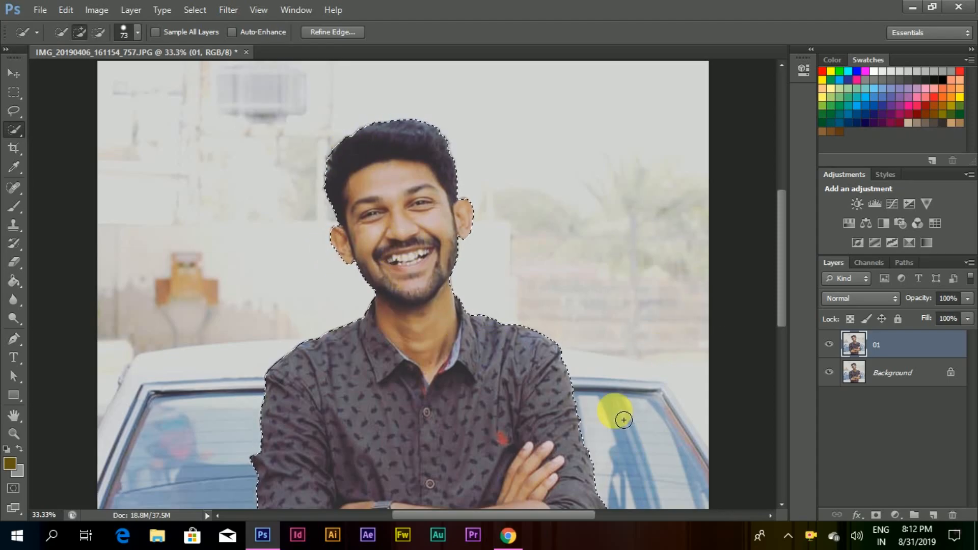
left_click_drag(780, 305, 780, 354)
scroll(743, 358, "up", 3)
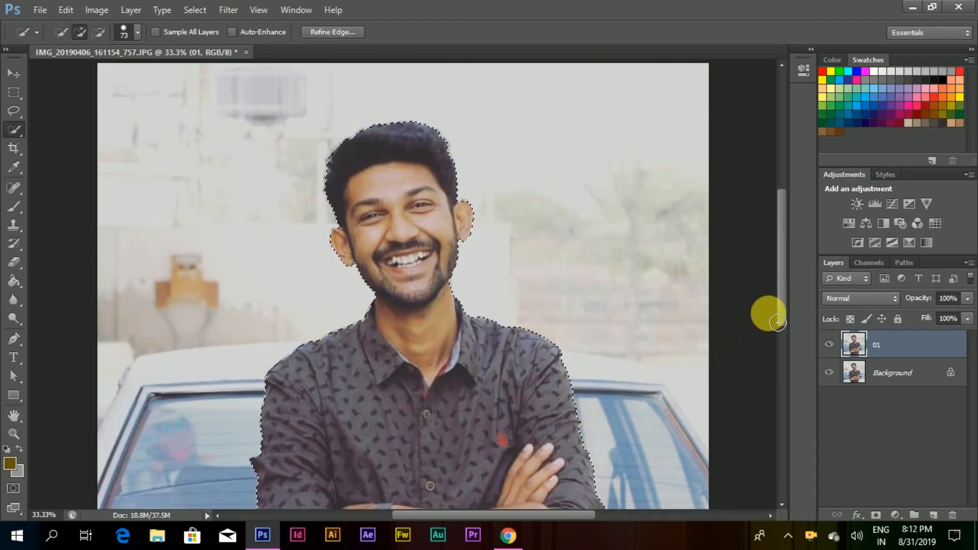
left_click_drag(781, 314, 780, 402)
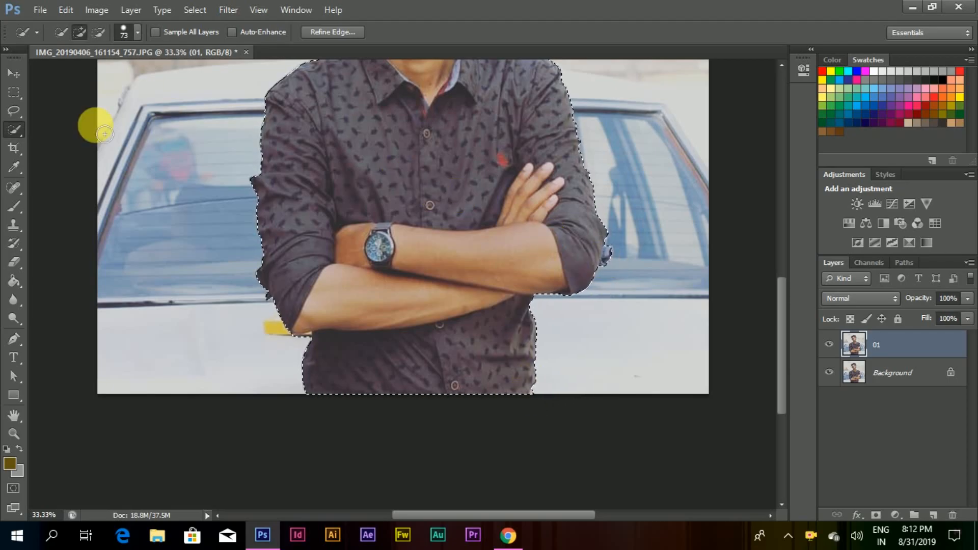
Add a layer mask to layer 01 from the selection of the man.
left_click(13, 73)
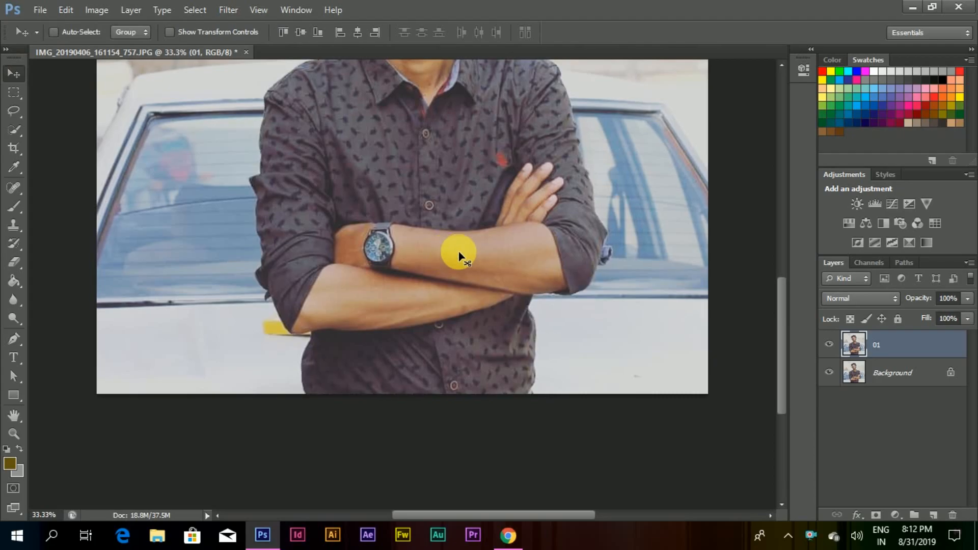
key("ctrl+minus")
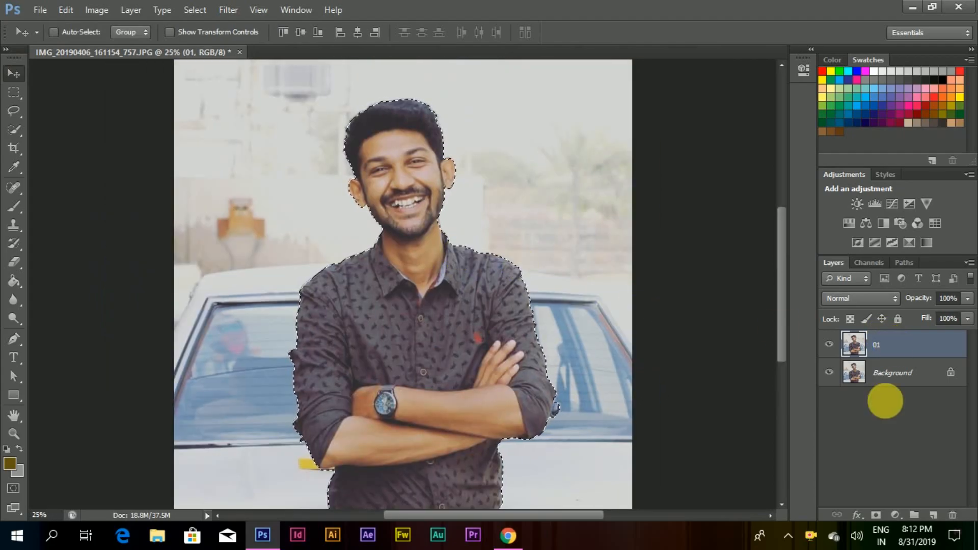
left_click(877, 513)
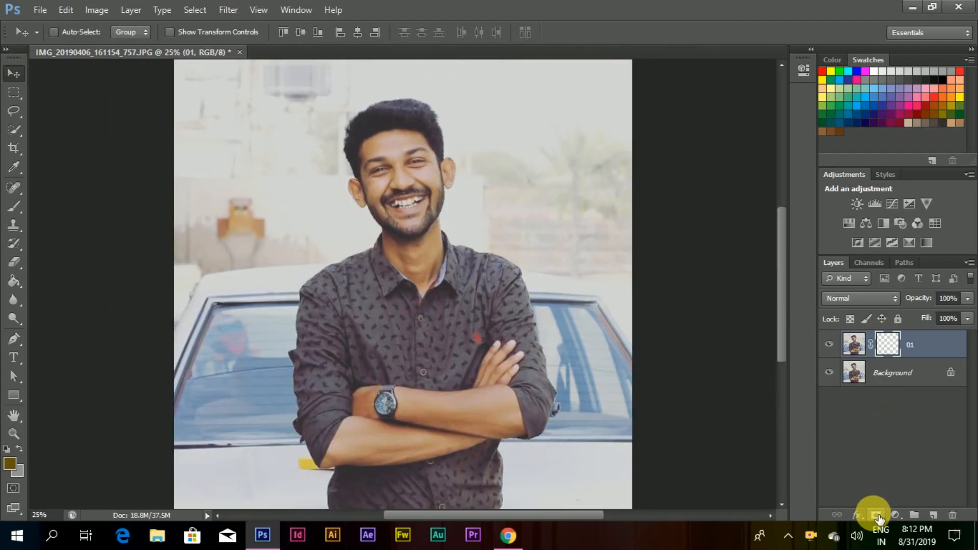
Open Refine Mask for layer 01's mask with the view mode set to On Black.
right_click(886, 356)
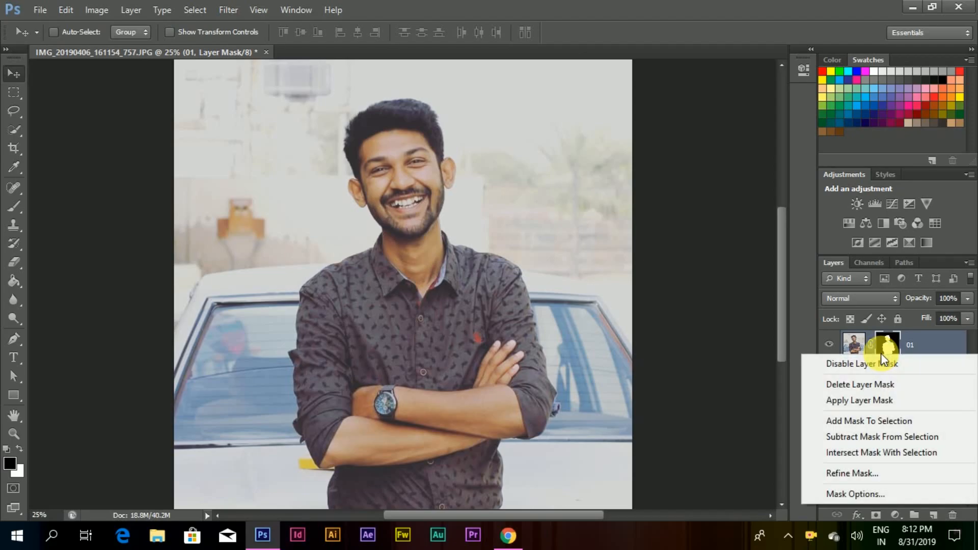
left_click(861, 473)
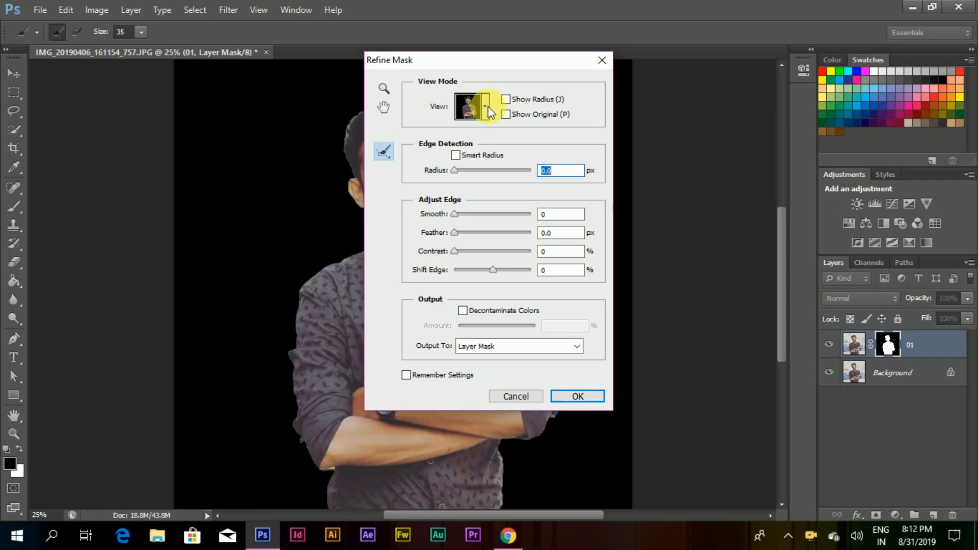
left_click(485, 113)
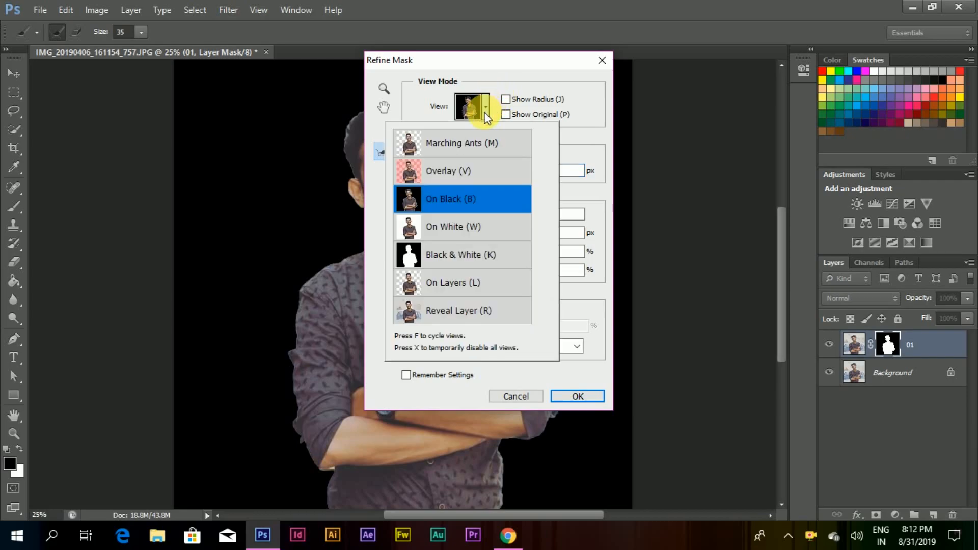
left_click(455, 201)
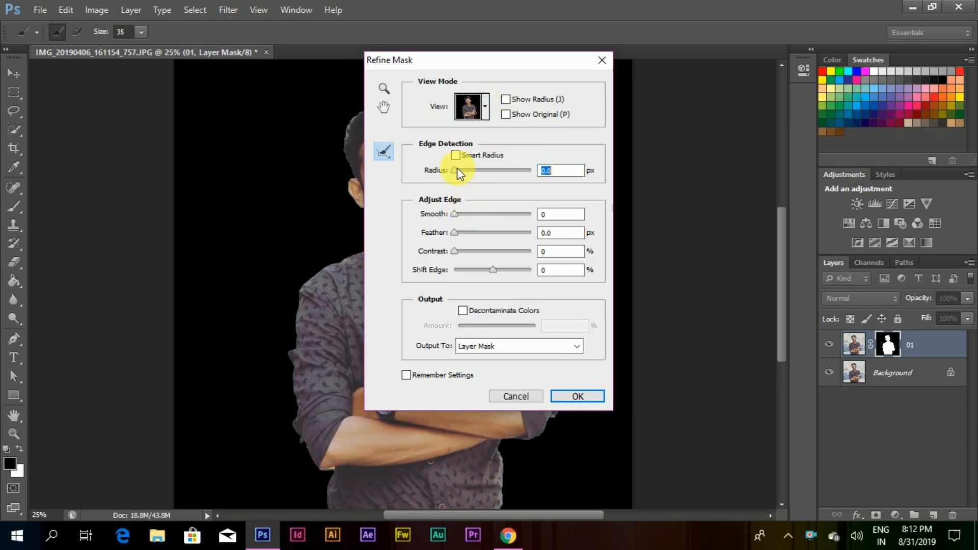
Refine the mask edge with Radius 2.3 px, Smooth 36 and Contrast 34%, and apply it to the layer mask.
left_click_drag(457, 167, 463, 173)
left_click_drag(460, 213, 467, 218)
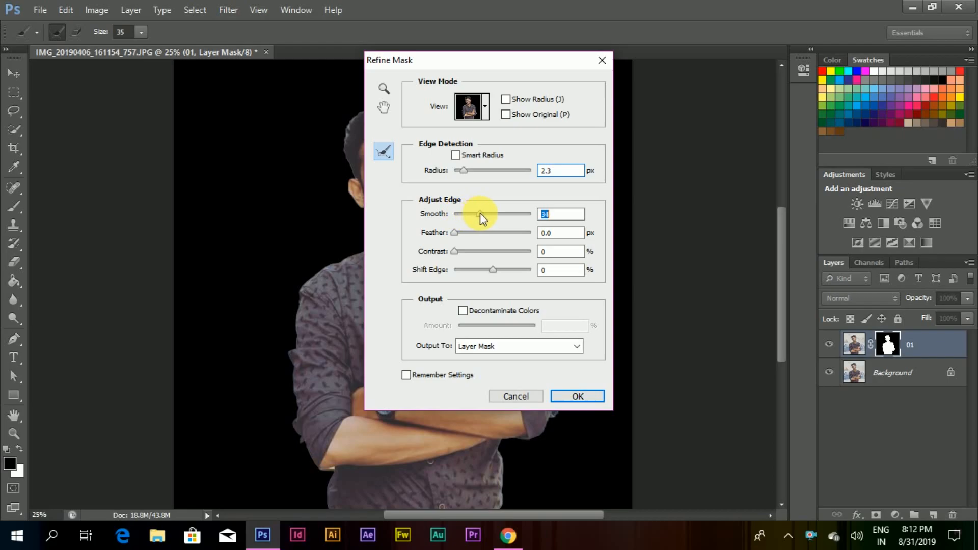
left_click_drag(482, 213, 481, 213)
left_click_drag(458, 251, 467, 251)
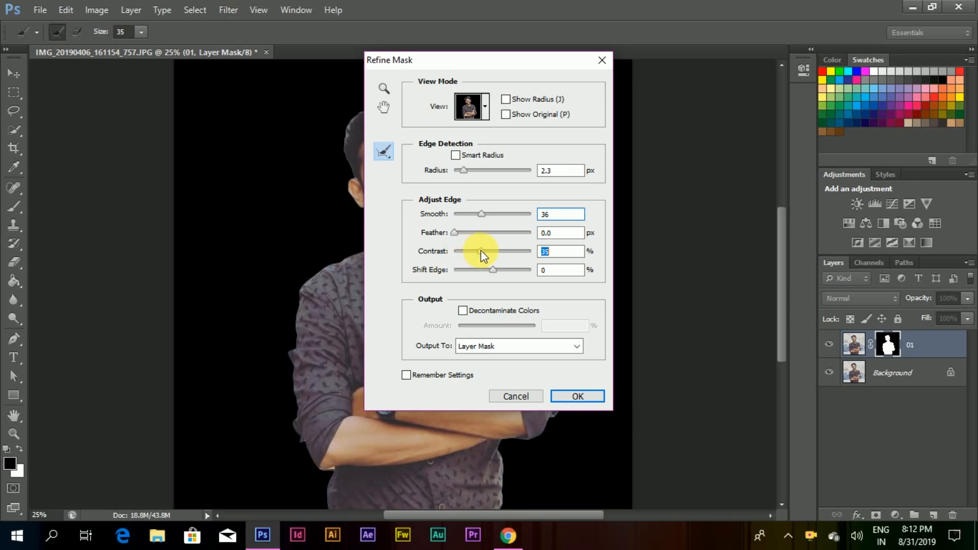
left_click_drag(480, 249, 480, 250)
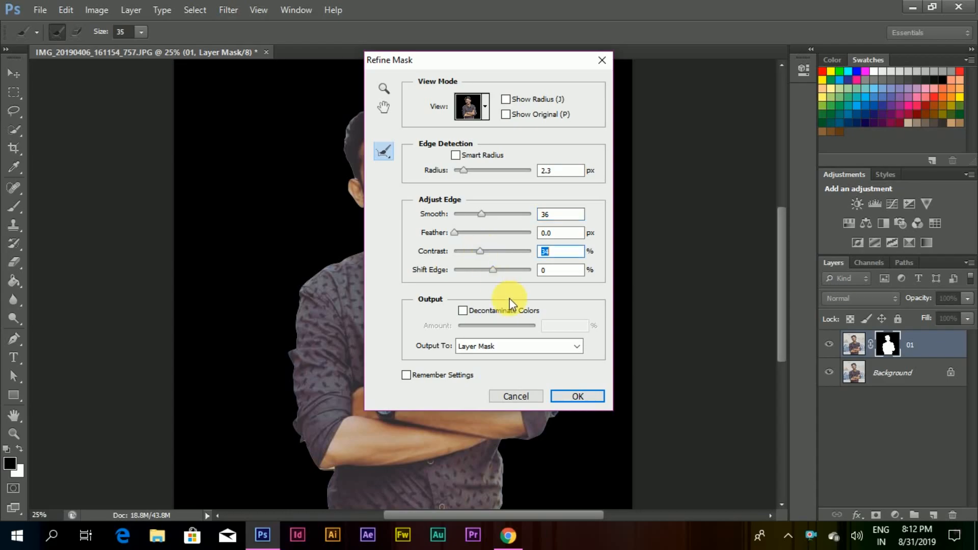
left_click(577, 398)
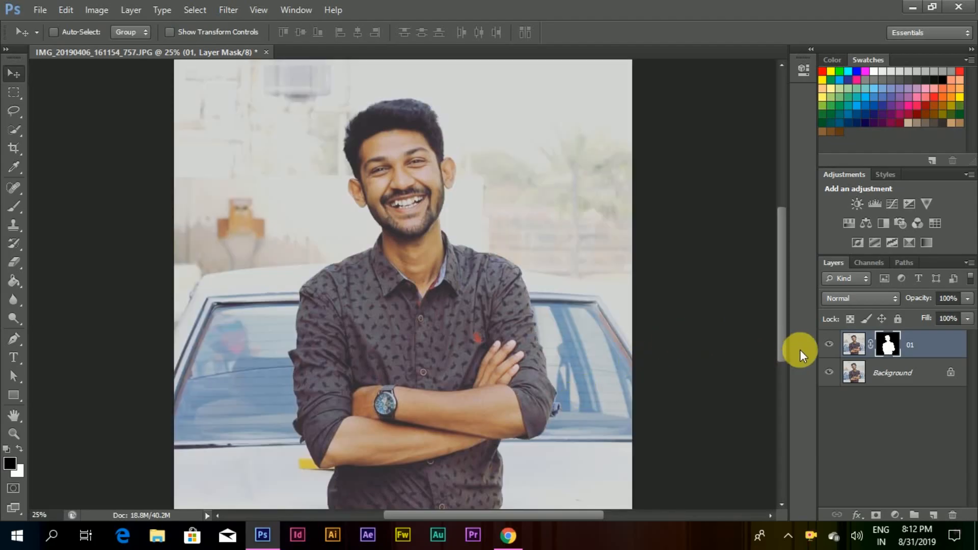
Add a white (ffffff) Solid Color fill layer directly above the Background layer.
left_click(891, 374)
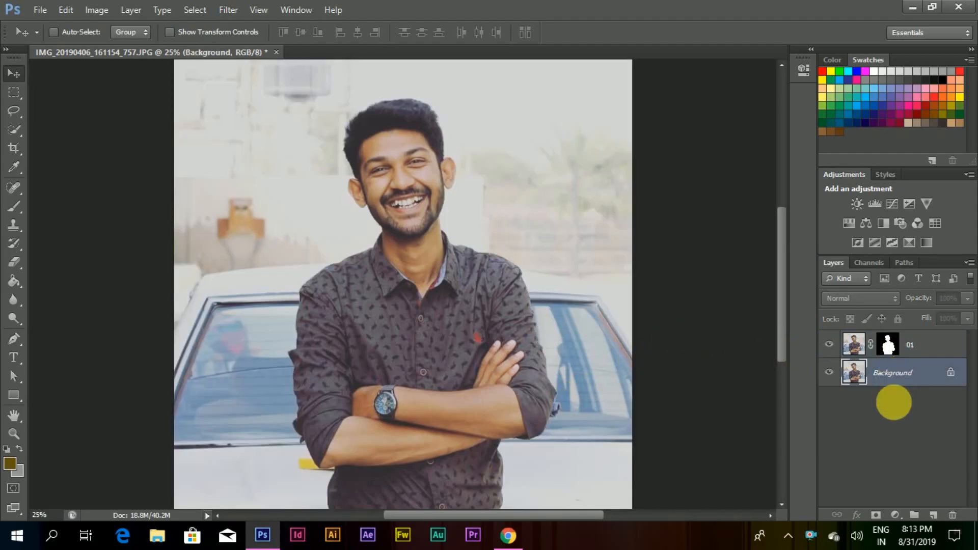
left_click(894, 515)
left_click(917, 208)
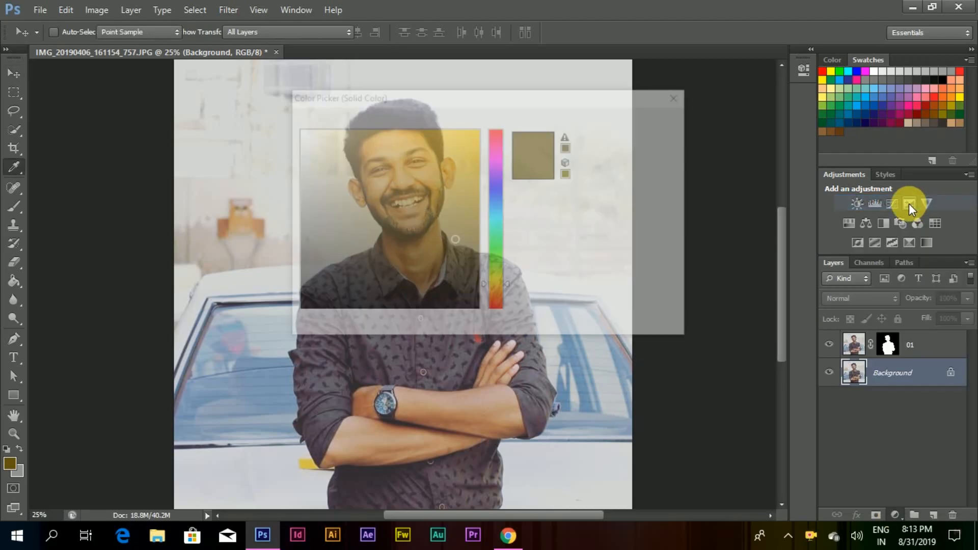
left_click_drag(426, 201, 207, 83)
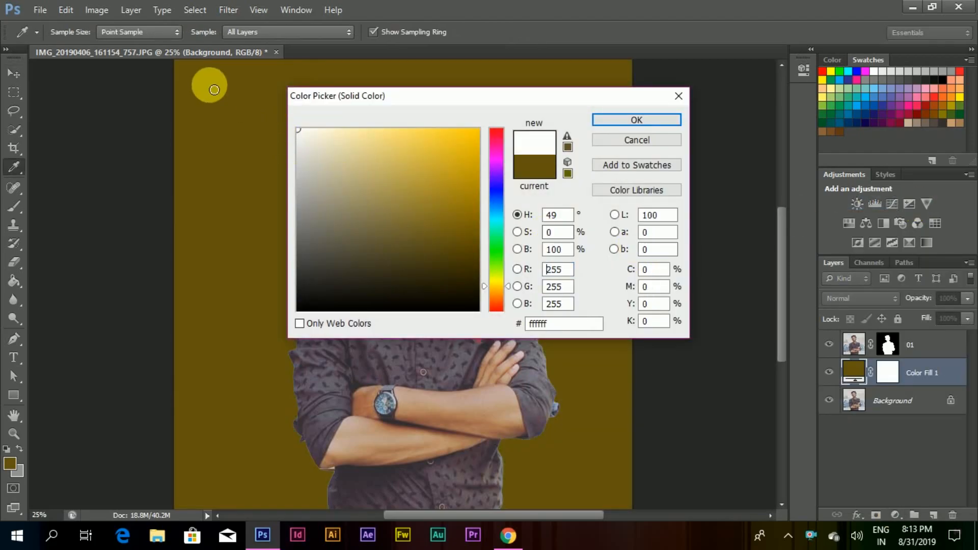
left_click(605, 122)
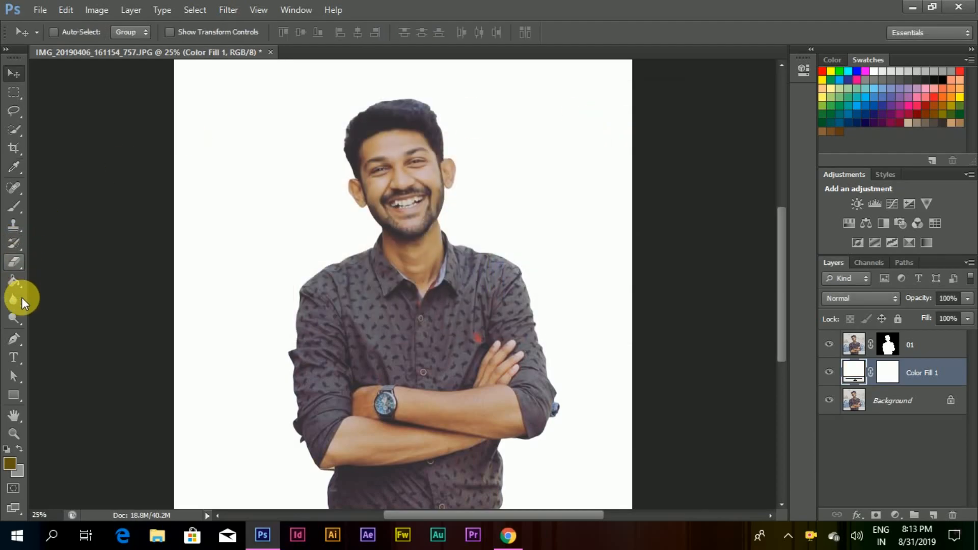
Set the Pen tool to Shape mode with a solid yellow ffff29 fill.
left_click(14, 340)
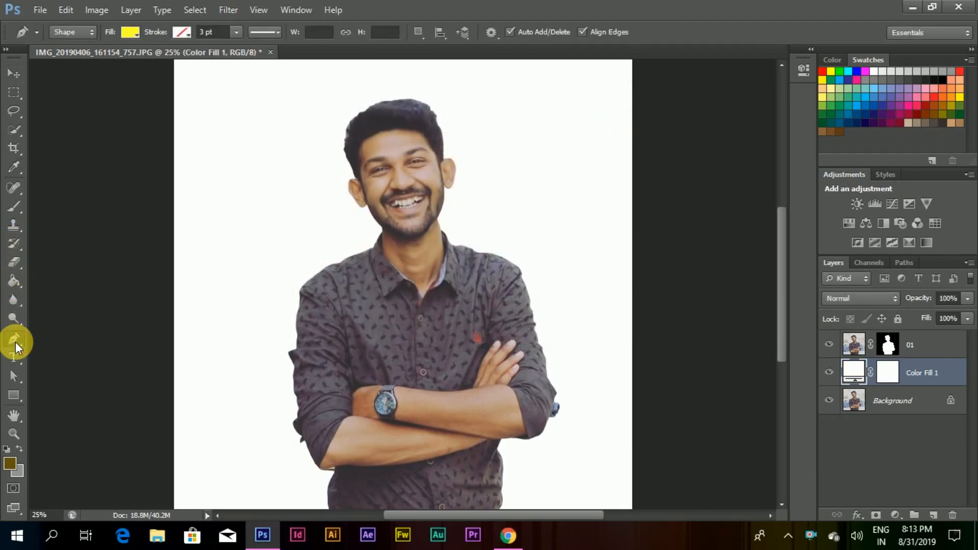
left_click(75, 33)
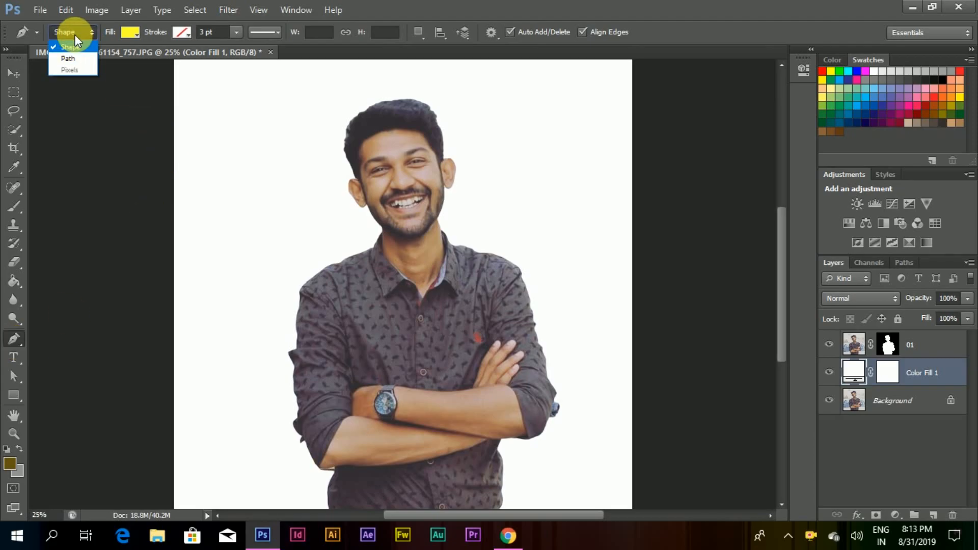
left_click(73, 43)
left_click(130, 34)
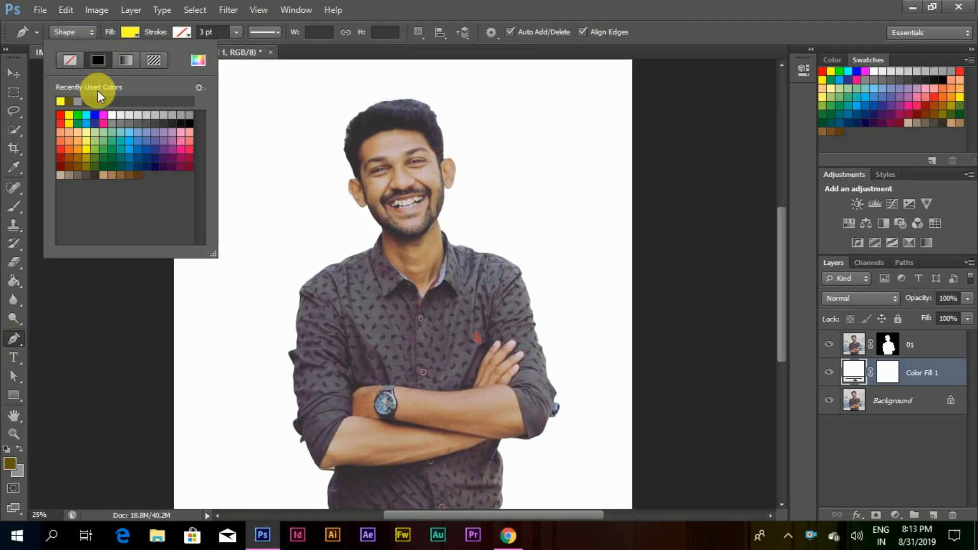
left_click(193, 61)
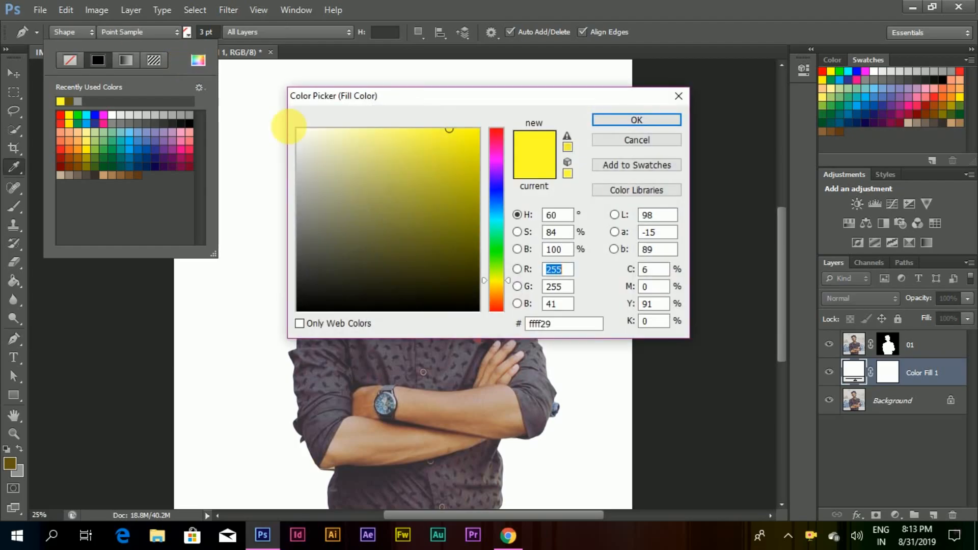
left_click(567, 326)
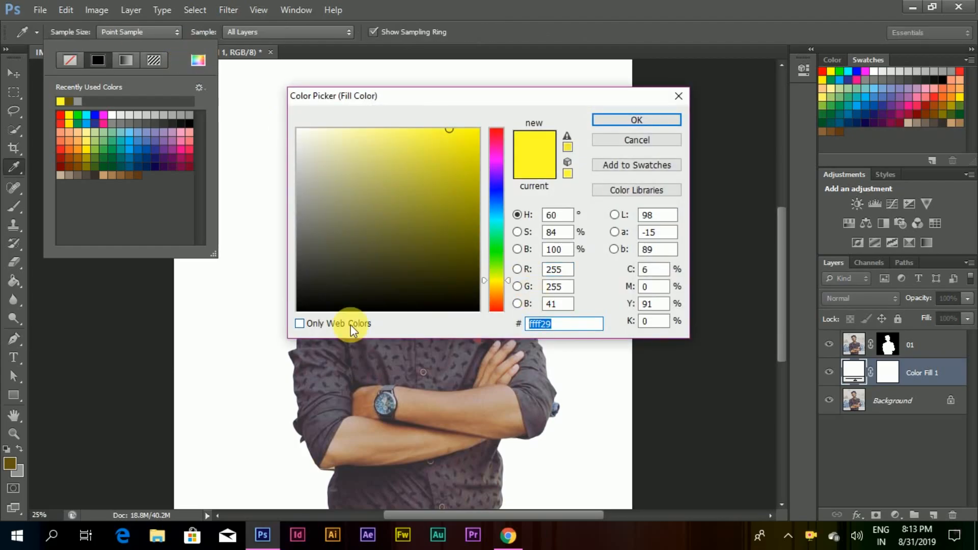
type("ffff29")
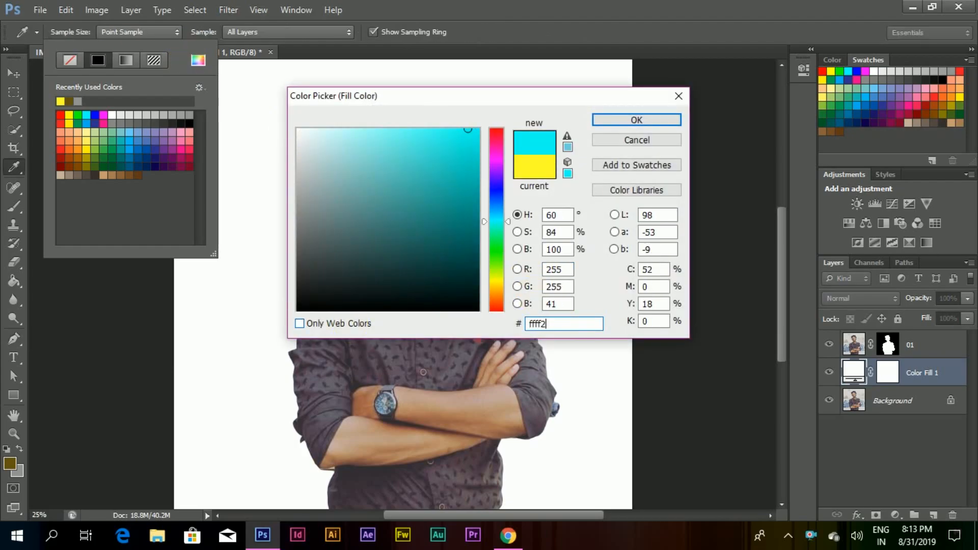
left_click(622, 122)
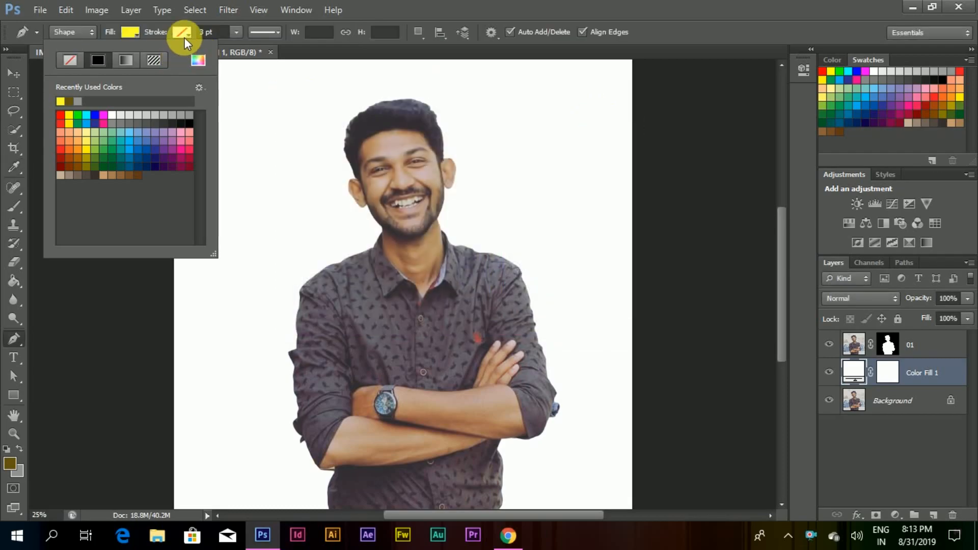
left_click(133, 37)
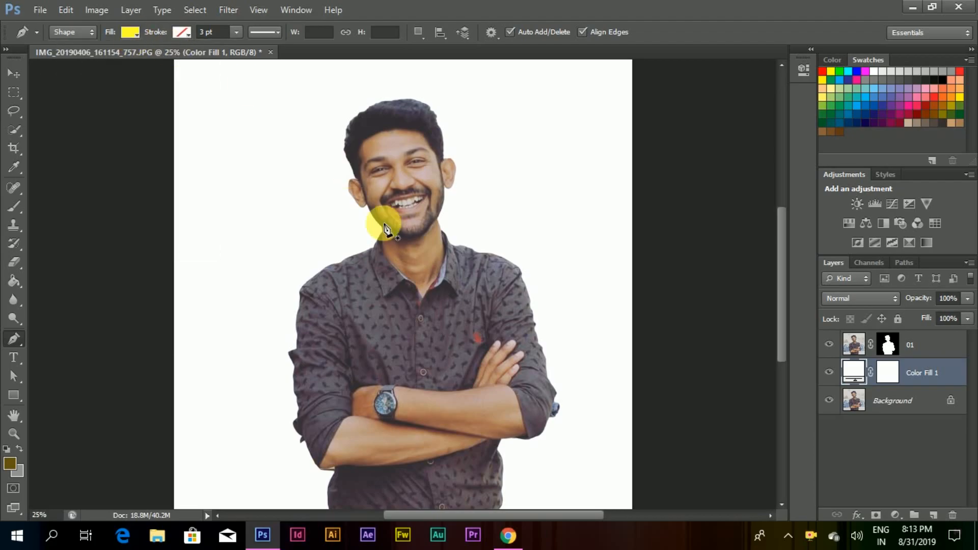
Draw a closed yellow shape, about 3352 × 2306 px, behind the man, with a wavy upper edge at face height and its sides beyond the canvas.
key("ctrl+minus")
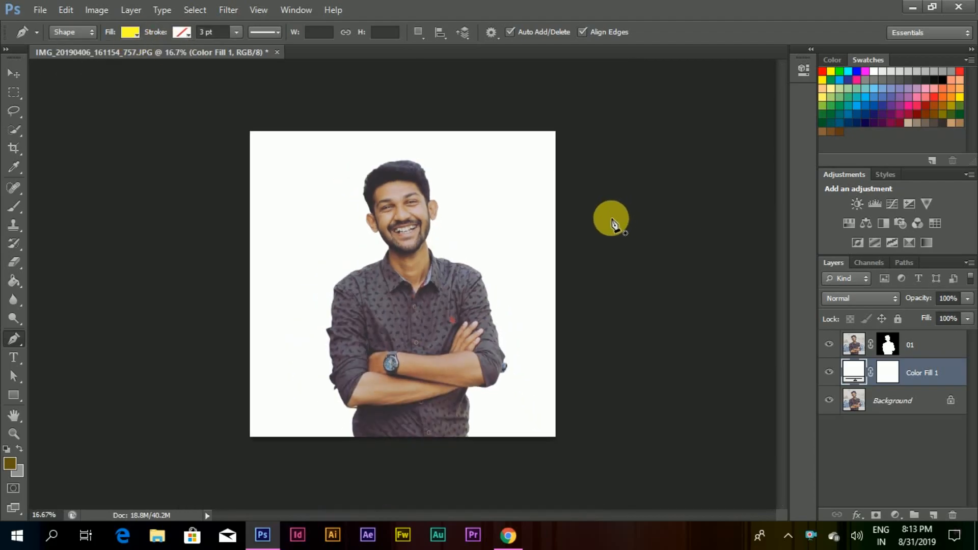
left_click(589, 208)
left_click_drag(489, 225, 442, 204)
left_click_drag(320, 203, 283, 215)
left_click_drag(214, 215, 186, 198)
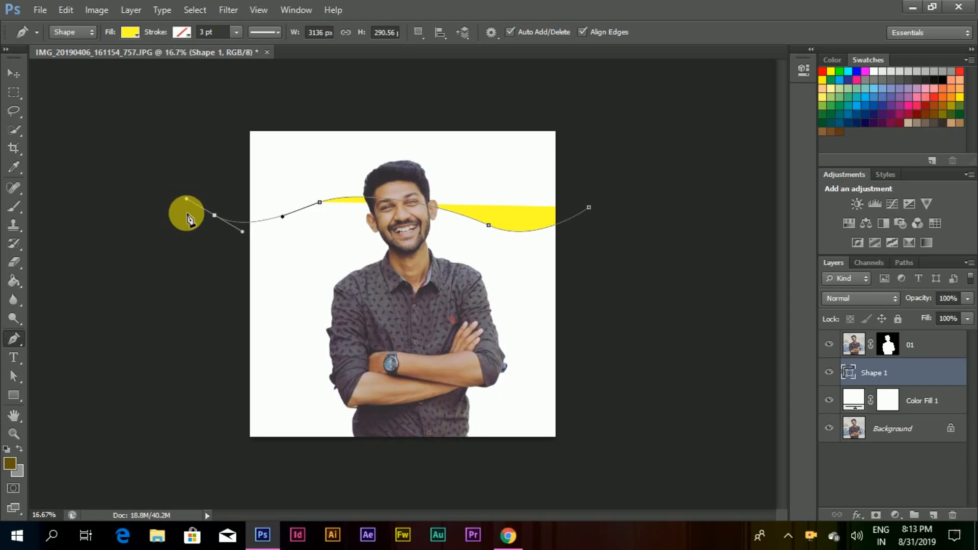
left_click(188, 464)
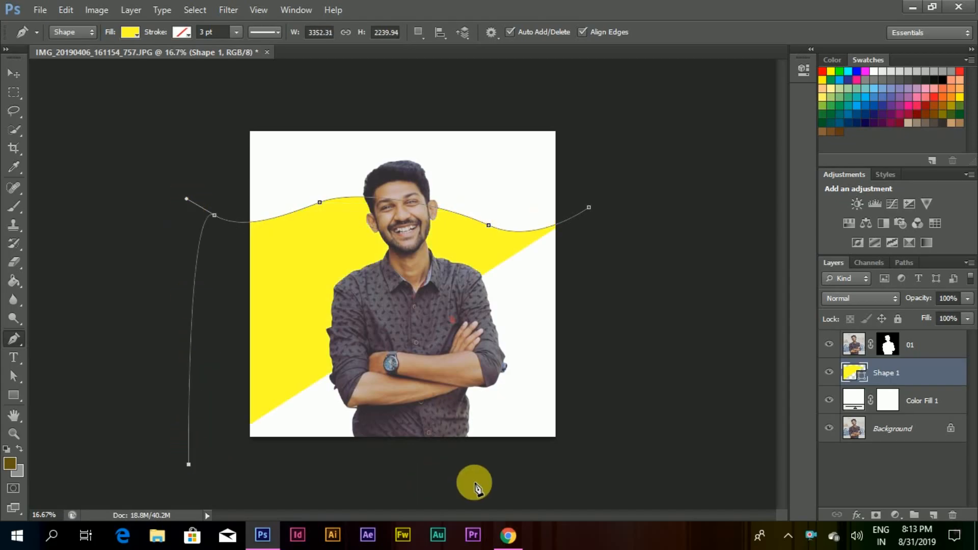
left_click(584, 472)
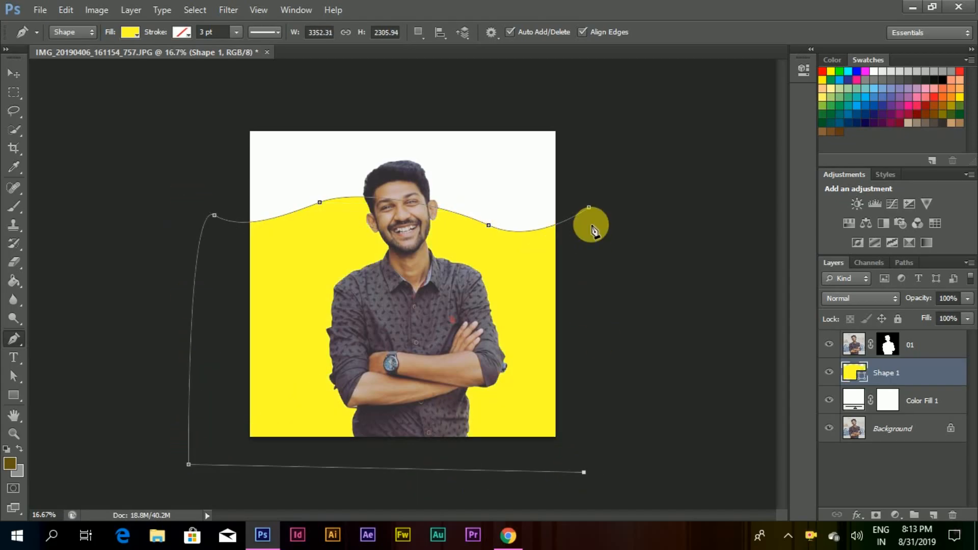
left_click(589, 208)
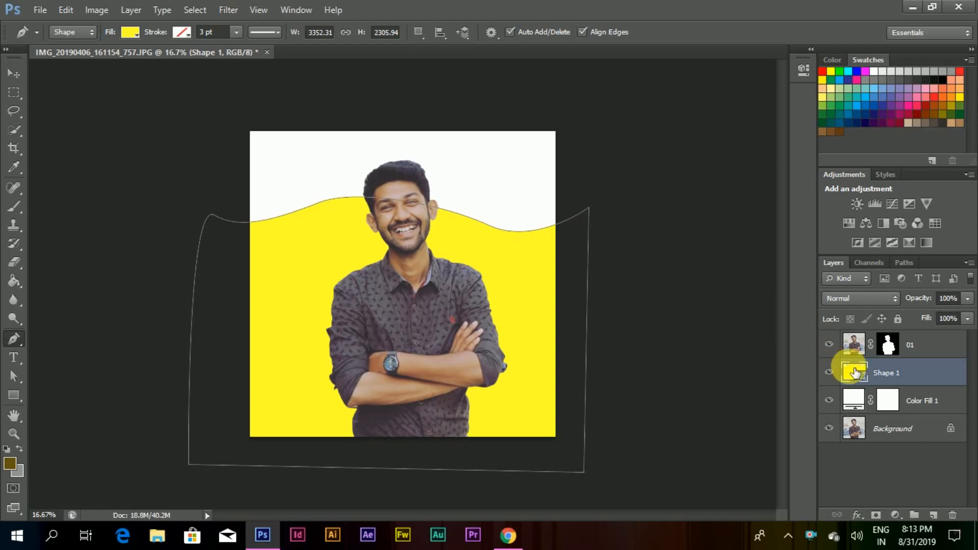
Convert layers 01, Shape 1 and Color Fill 1 together into one smart object.
left_click(916, 357)
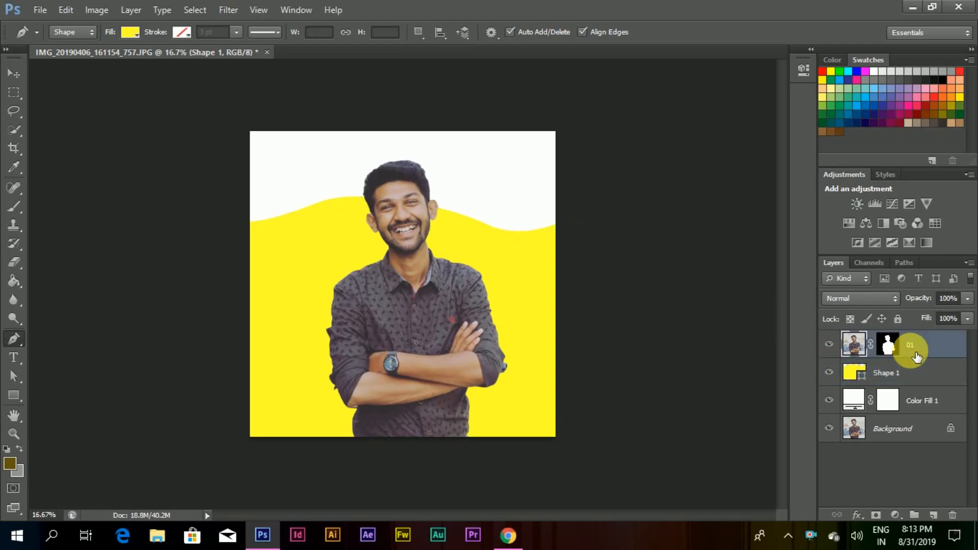
left_click(925, 381, "shift")
left_click(919, 398, "shift")
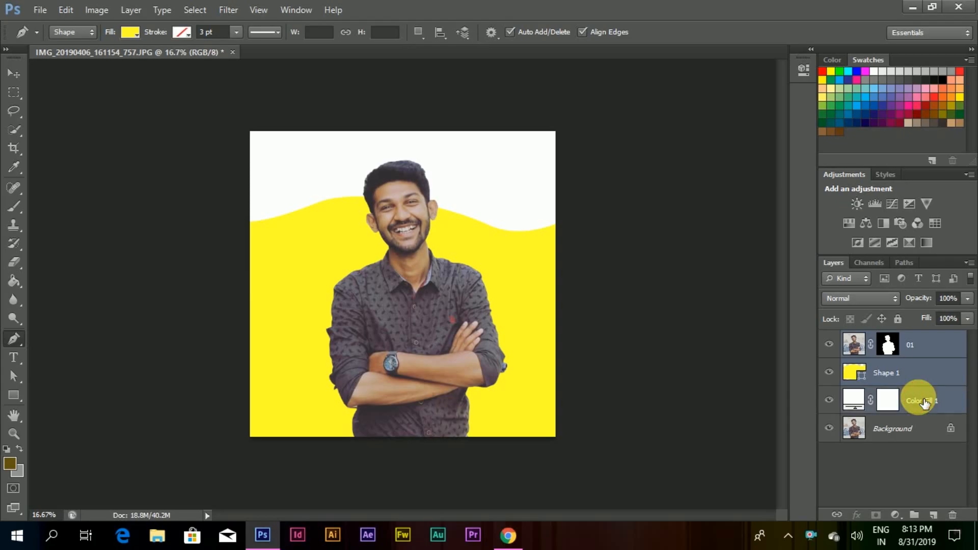
right_click(924, 348)
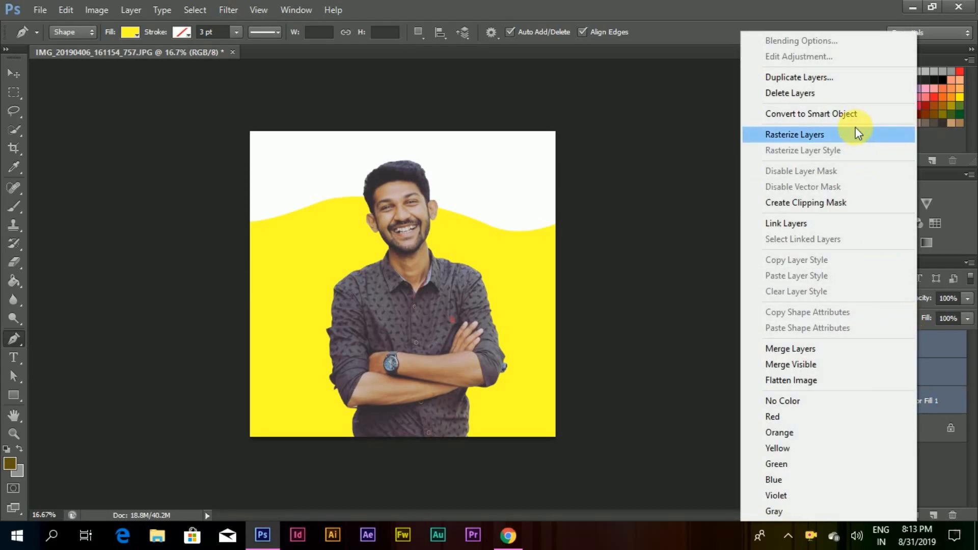
left_click(852, 113)
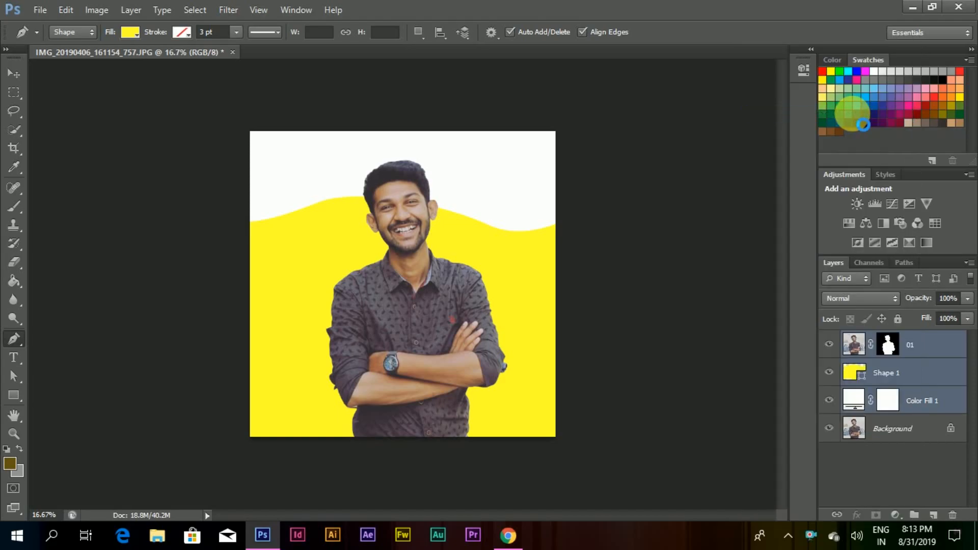
Duplicate smart object layer 01 as 02, and duplicate layer 02 as 03.
right_click(912, 340)
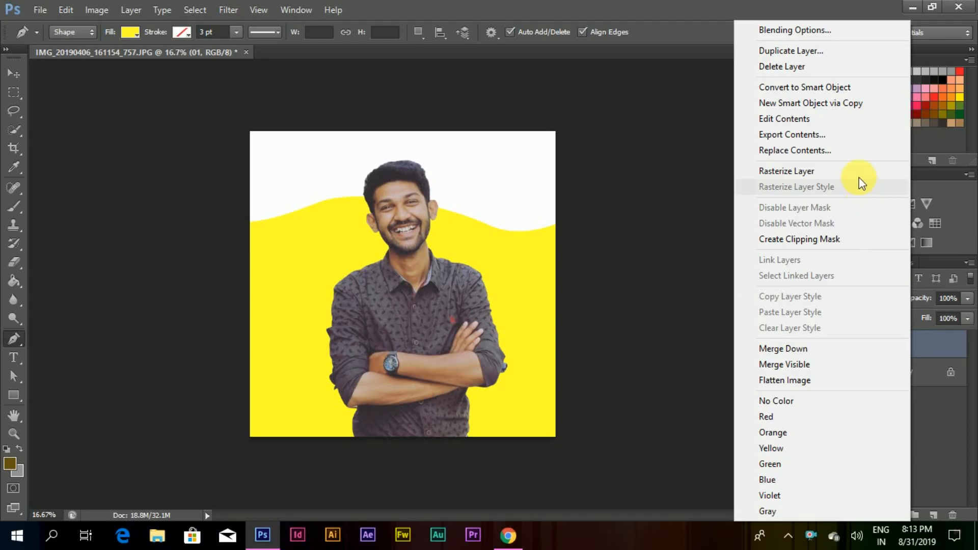
left_click(822, 51)
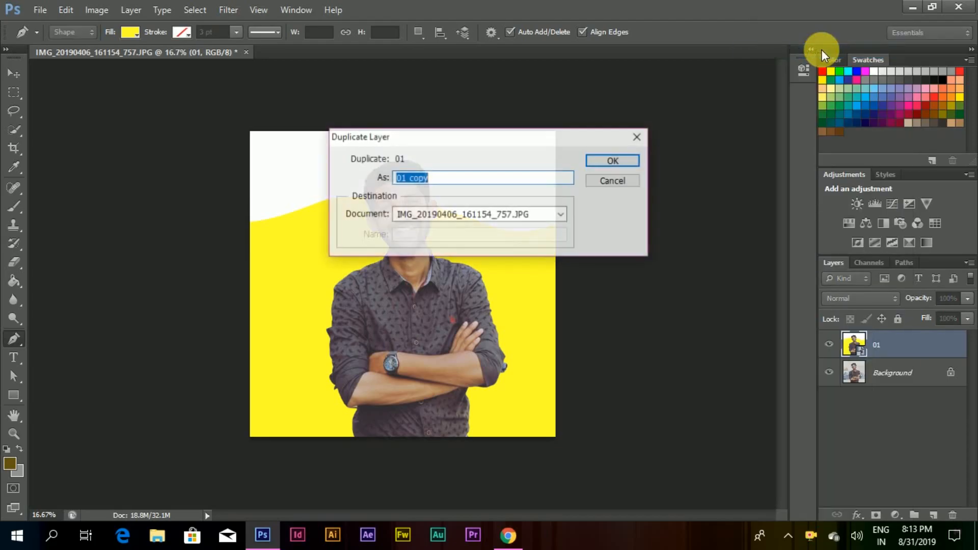
type("02")
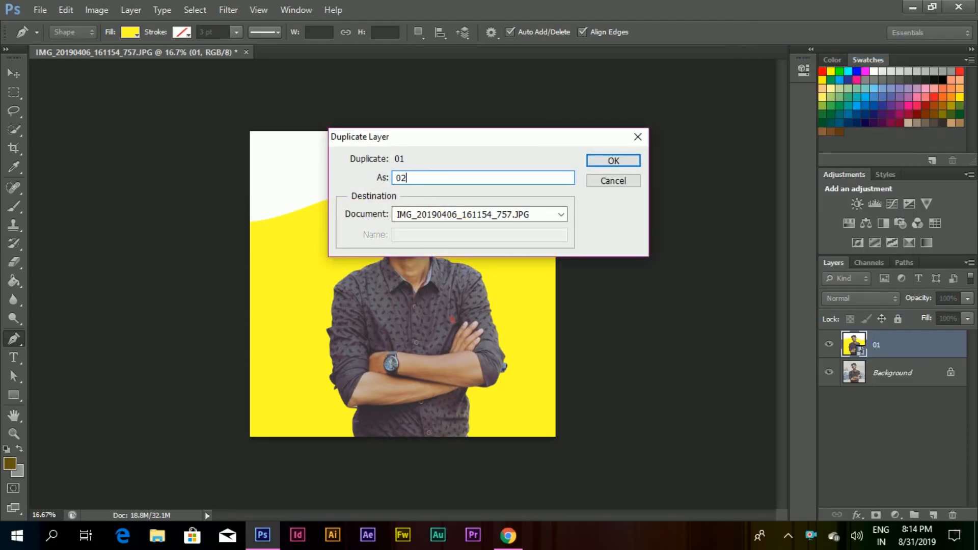
key("Return")
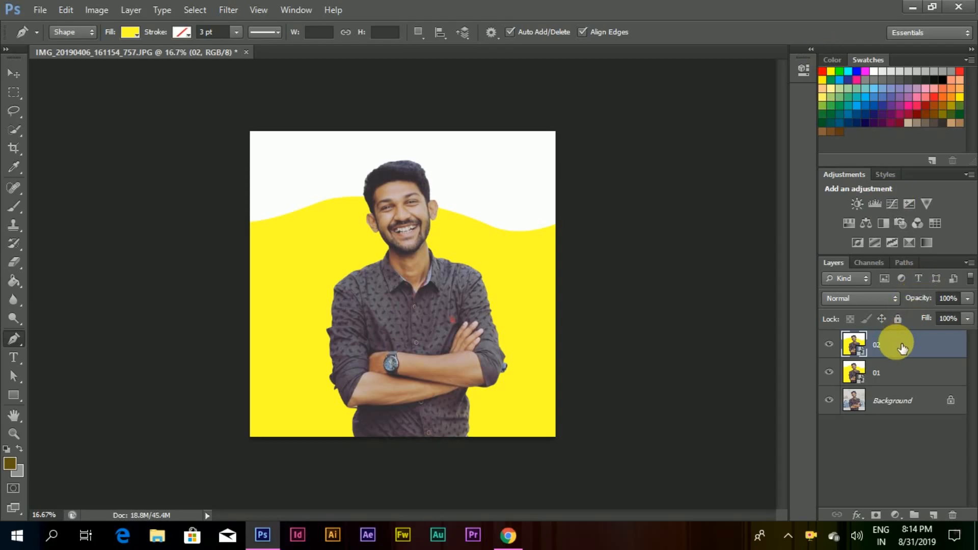
right_click(902, 348)
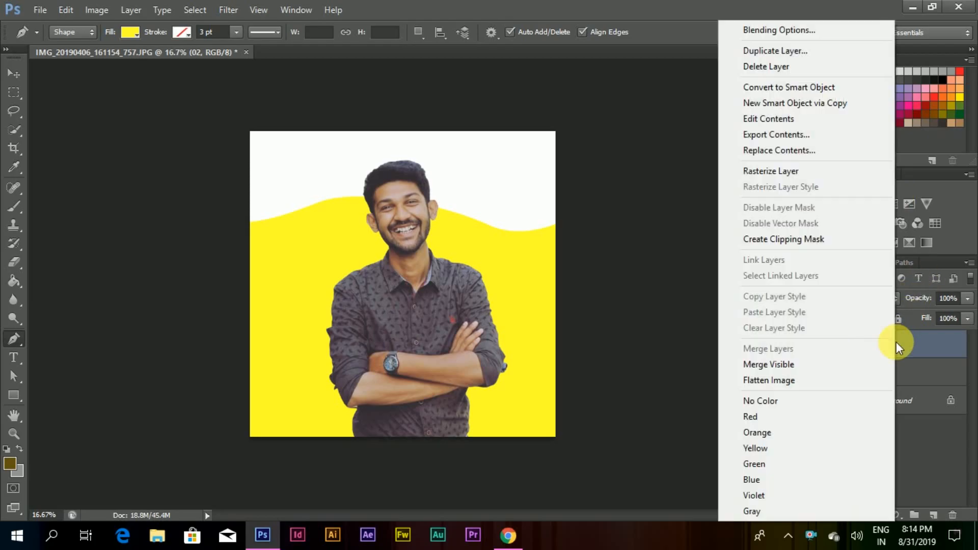
left_click(784, 50)
type("03")
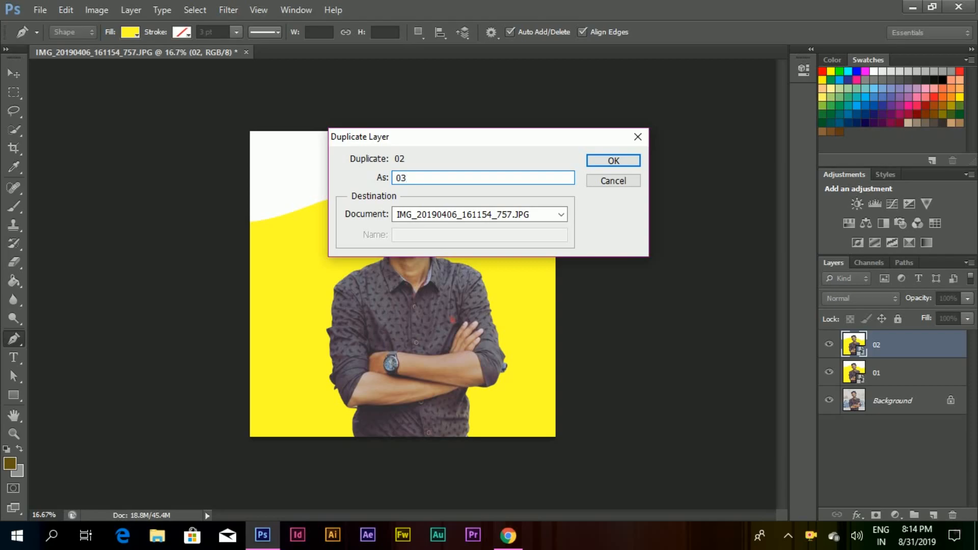
key("Return")
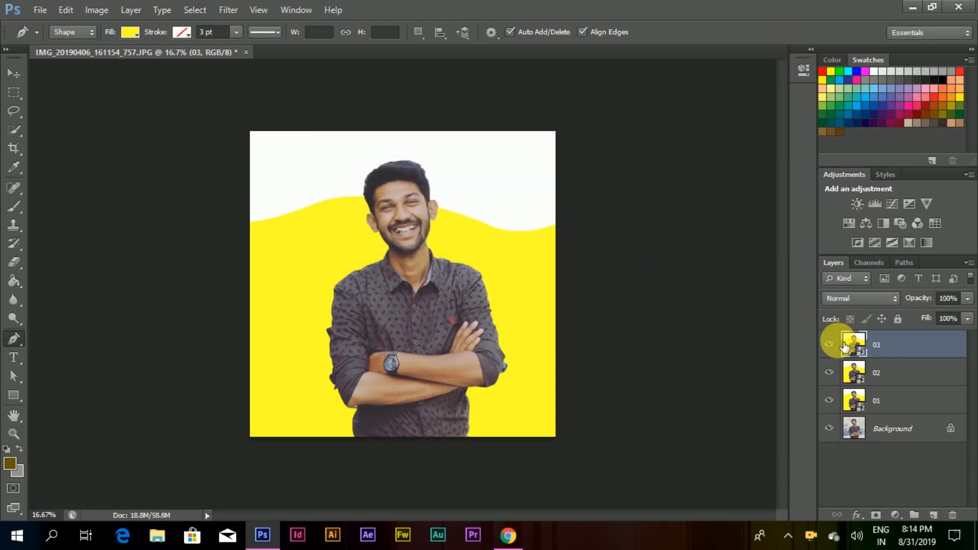
Hide layers 03 and 02, and open the Filter Gallery's Poster Edges filter for layer 01 with the man in the preview.
left_click(838, 345)
left_click(907, 402)
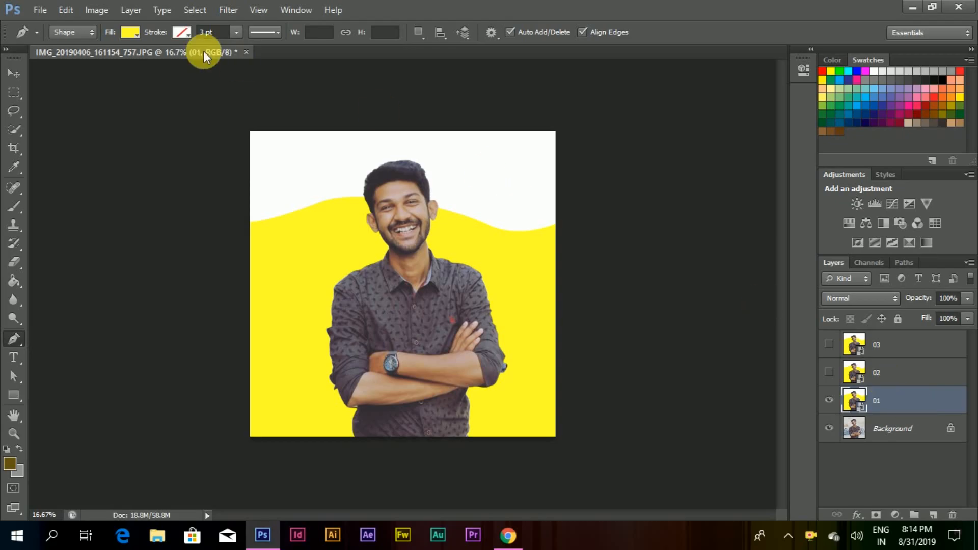
left_click(227, 10)
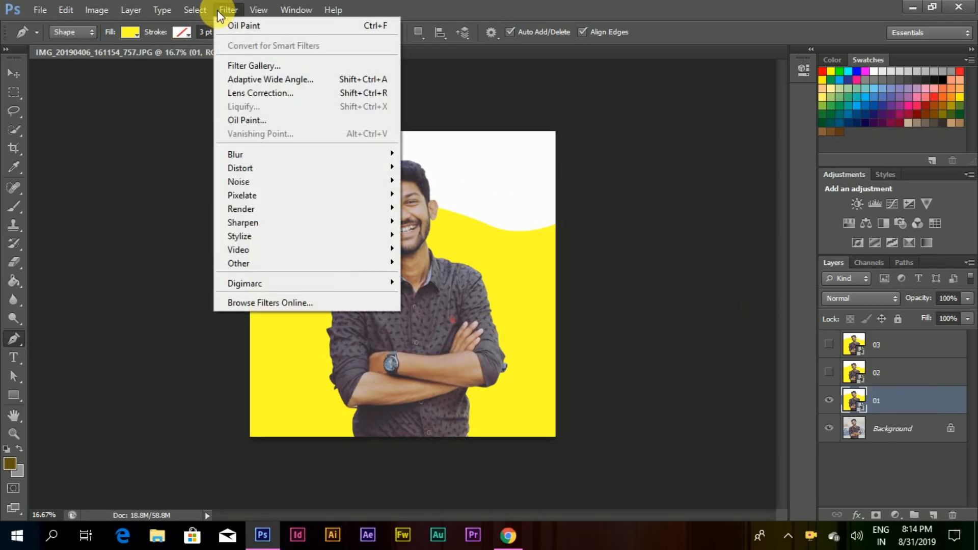
left_click(250, 66)
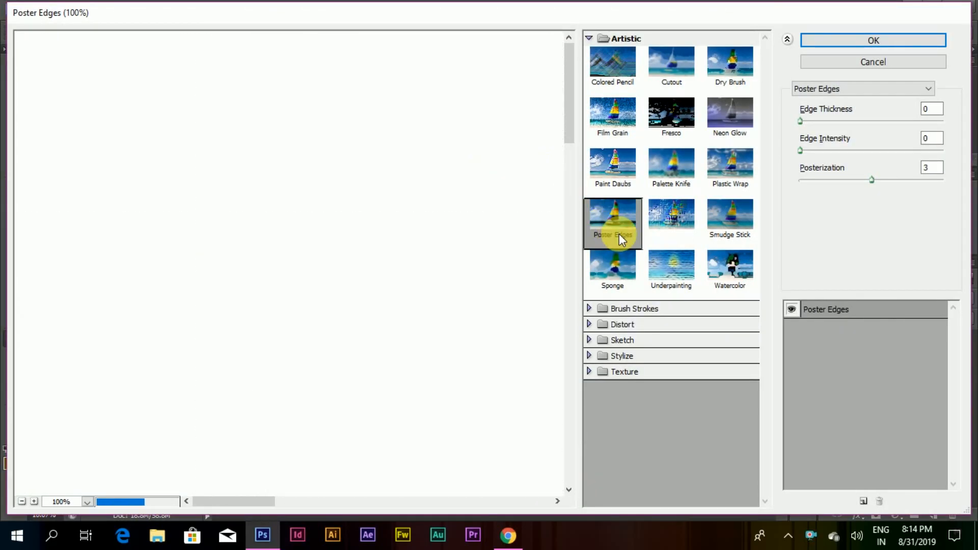
left_click(619, 235)
left_click(448, 241, "alt")
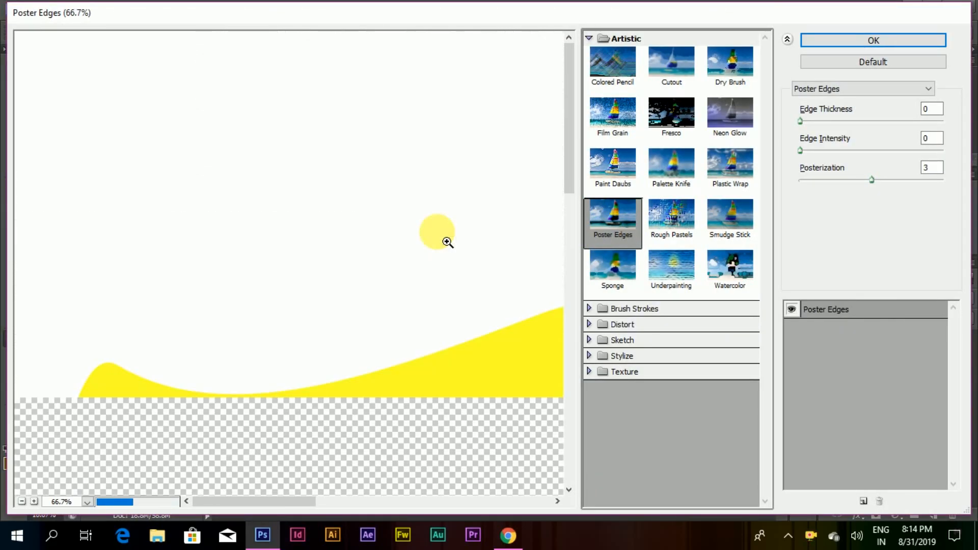
left_click(448, 242, "alt")
left_click(449, 241, "alt")
left_click(449, 242, "alt")
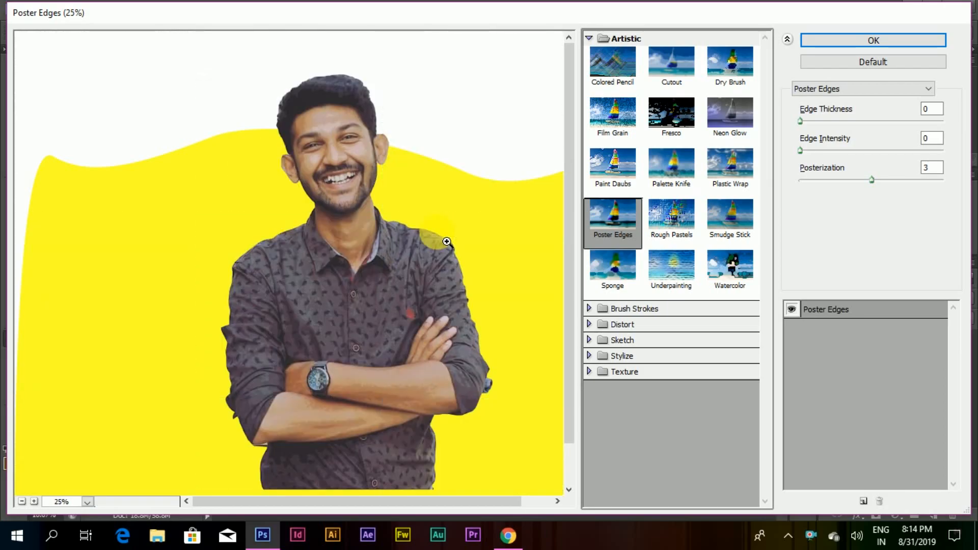
Apply Poster Edges to layer 01 with edge thickness 0, edge intensity 2 and posterization 2.
left_click(932, 109)
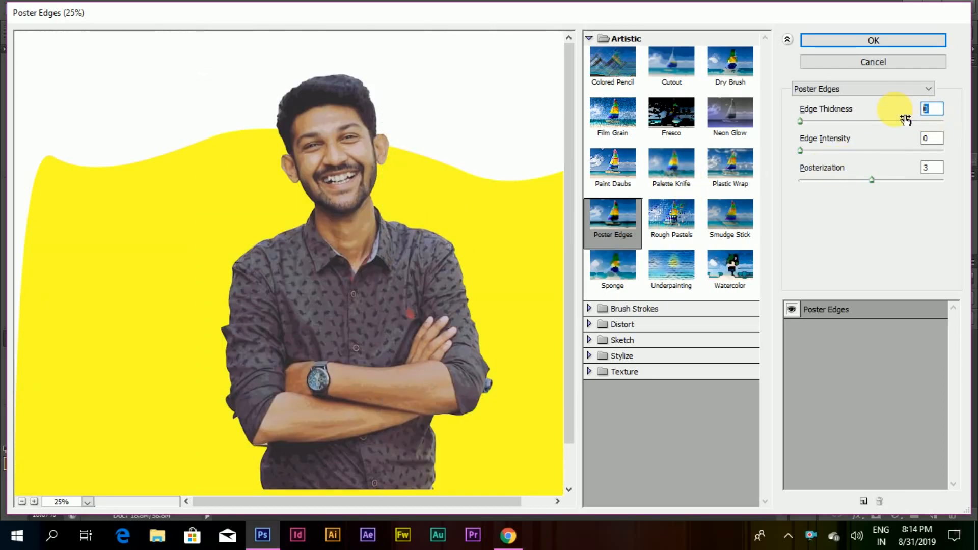
left_click(938, 138)
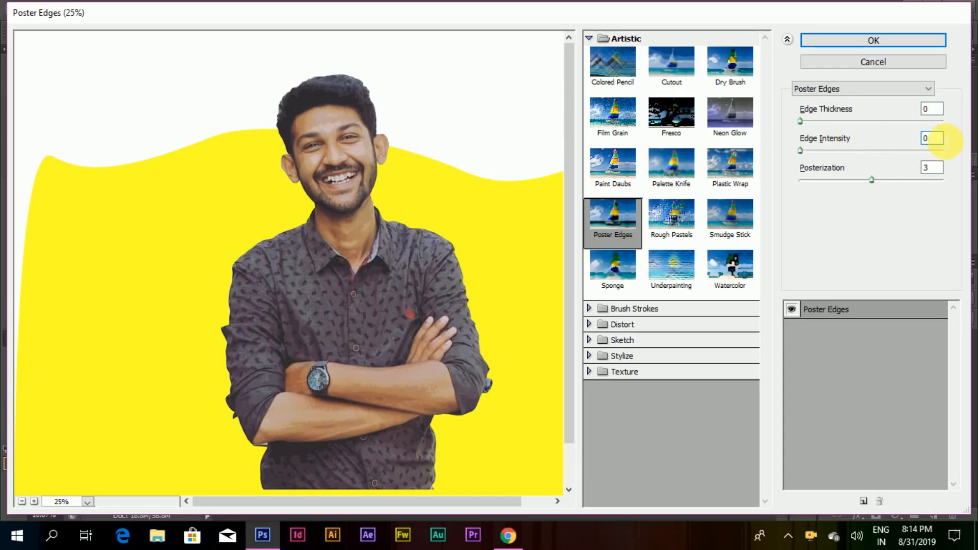
left_click(932, 169)
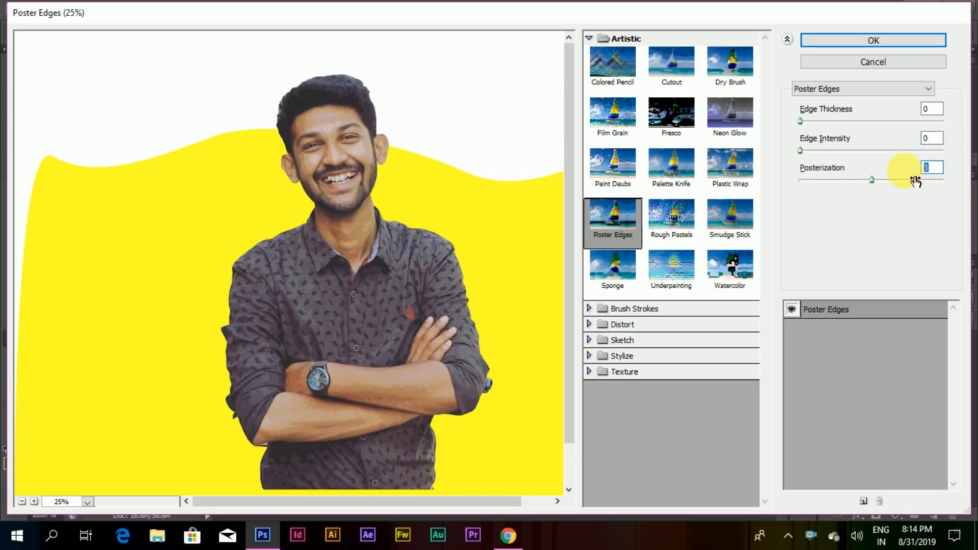
type("2")
left_click(939, 138)
type("3")
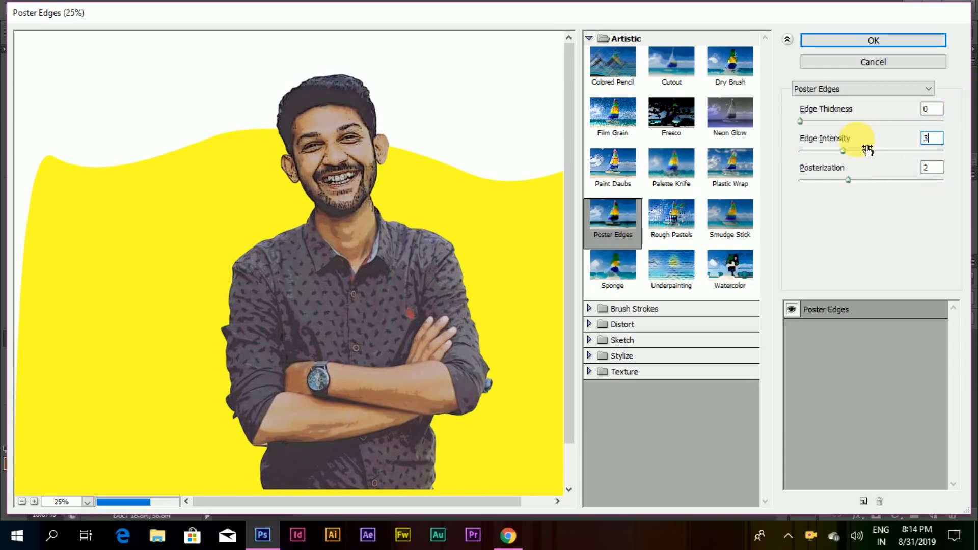
left_click_drag(941, 142, 891, 147)
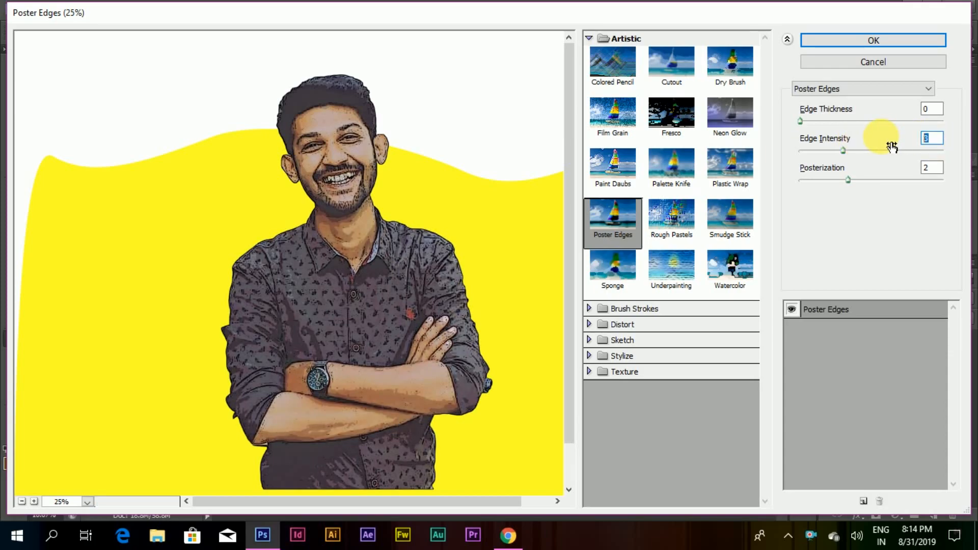
type("2")
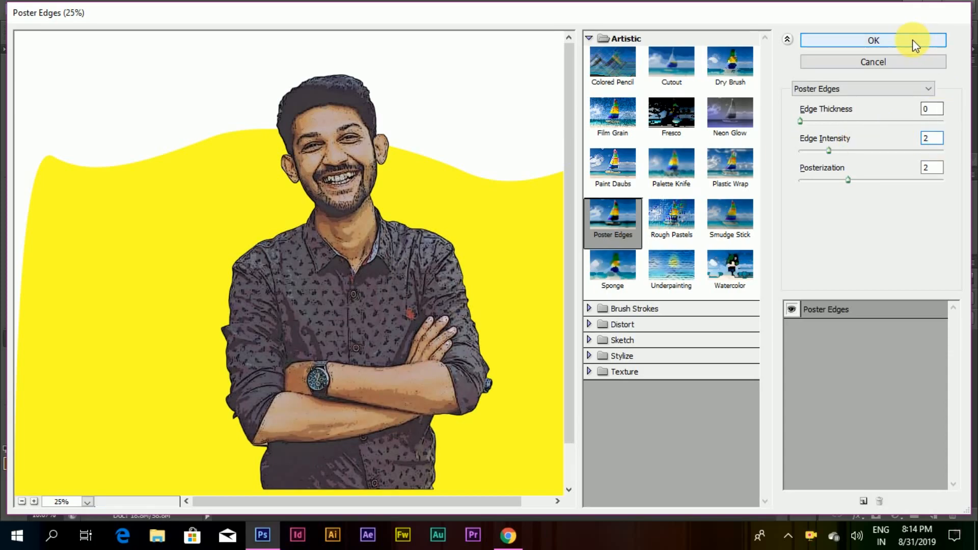
left_click(913, 40)
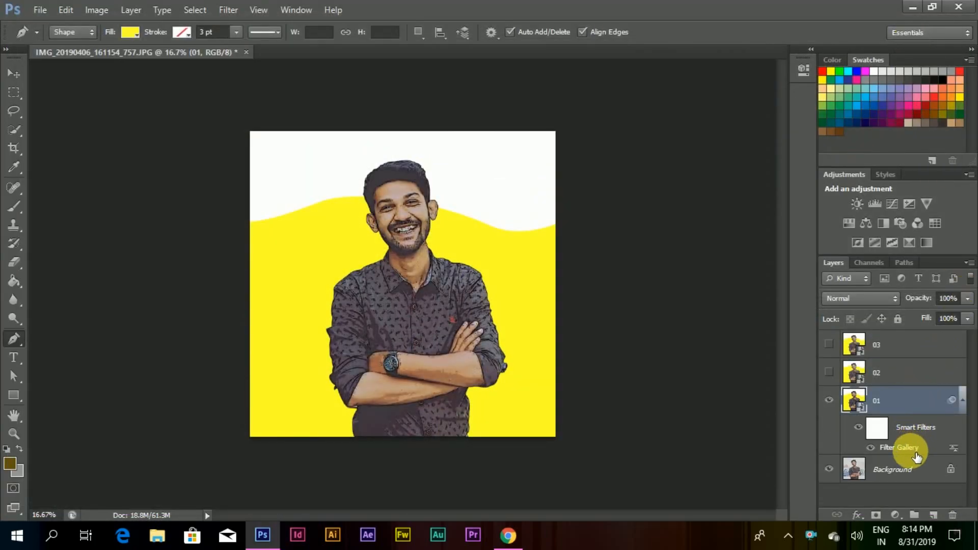
Apply an Unsharp Mask filter to layer 01 with amount 90%, radius 5 pixels and threshold 10 levels, leaving the filter switched on.
left_click(229, 11)
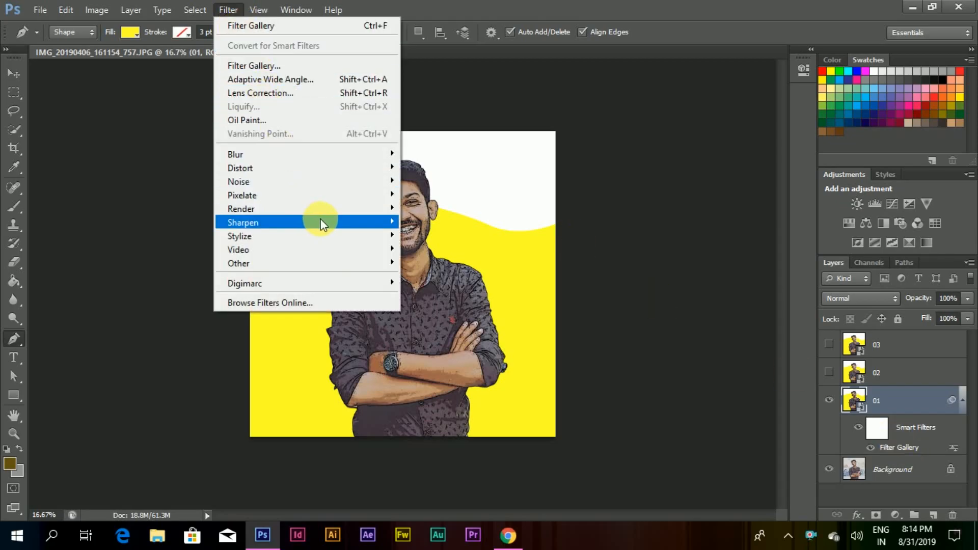
mouse_move(358, 223)
left_click(442, 273)
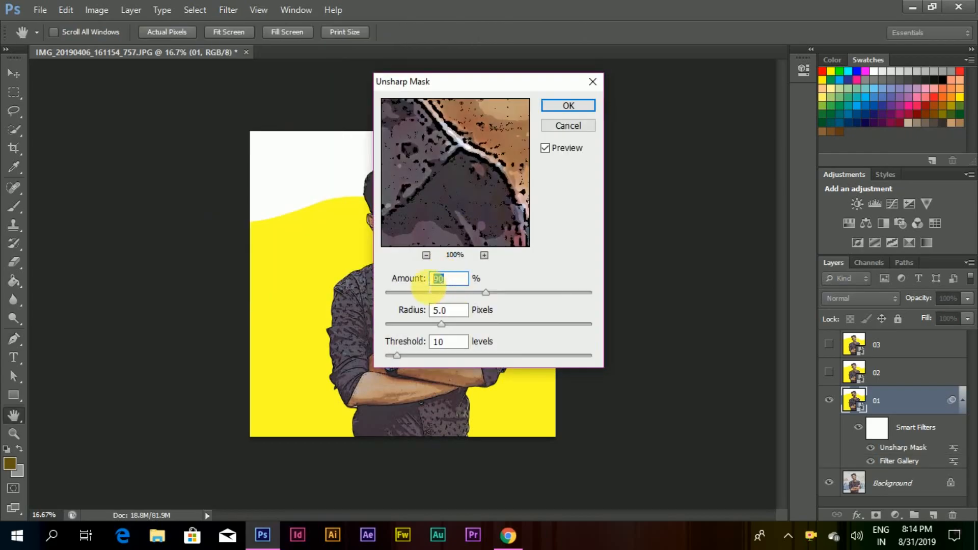
left_click(408, 310)
type("5")
left_click(403, 340)
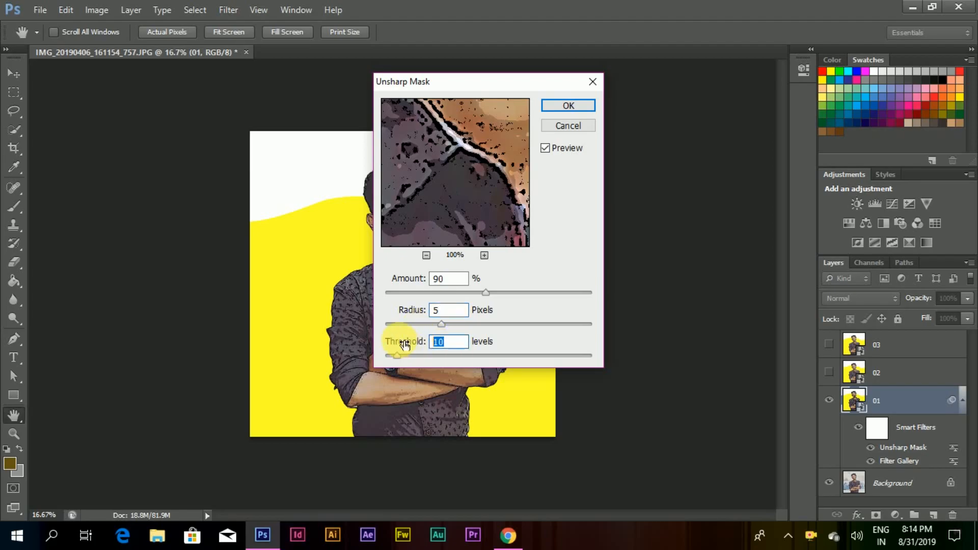
left_click(555, 105)
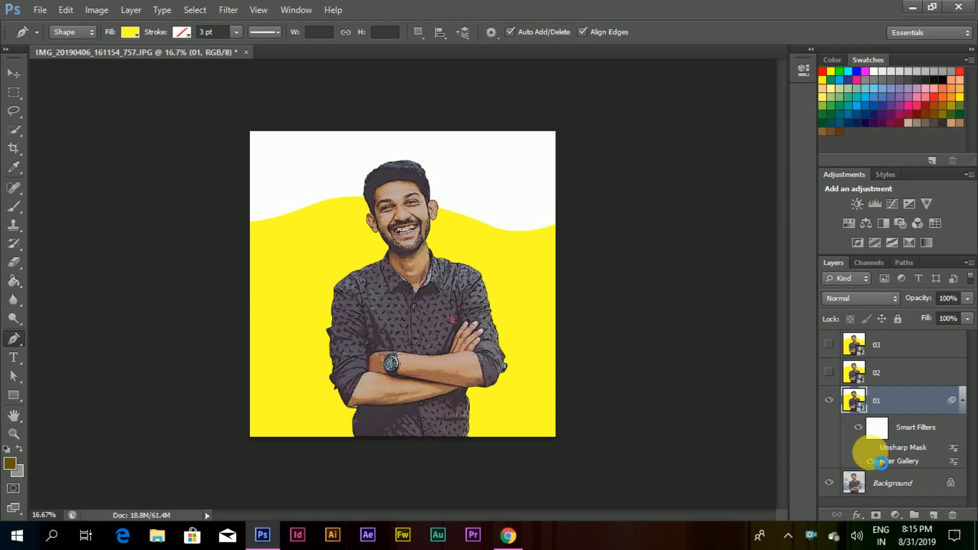
left_click(870, 451)
Apply the Oil Paint filter to layer 01 with stylization 4, cleanliness 3, scale 0.1, bristle detail 0, angular direction 0 and shine 0.
left_click(216, 12)
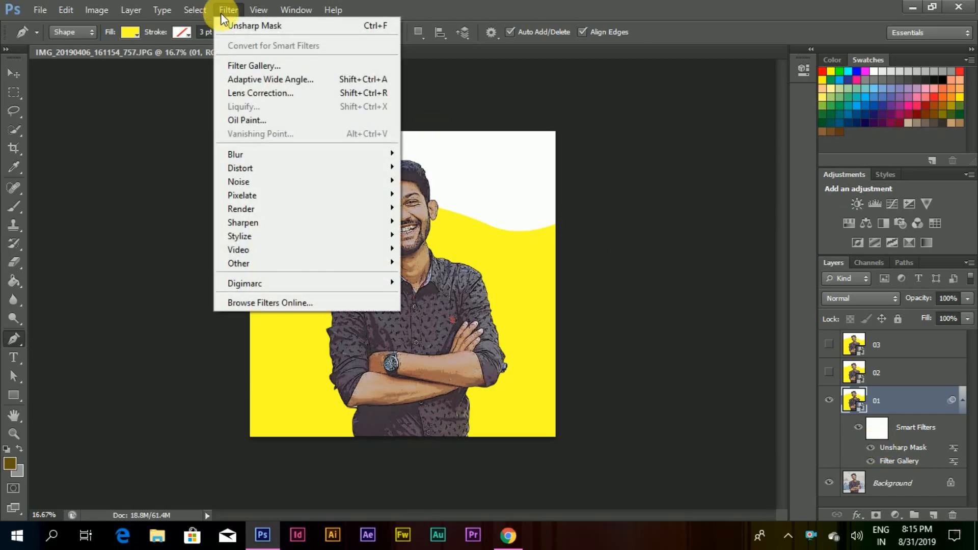
left_click(245, 115)
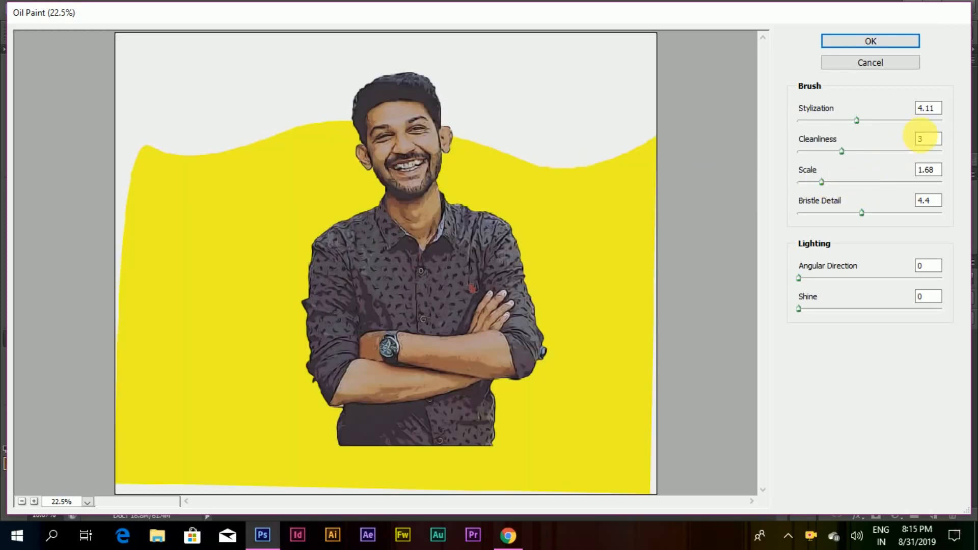
left_click_drag(941, 116, 911, 119)
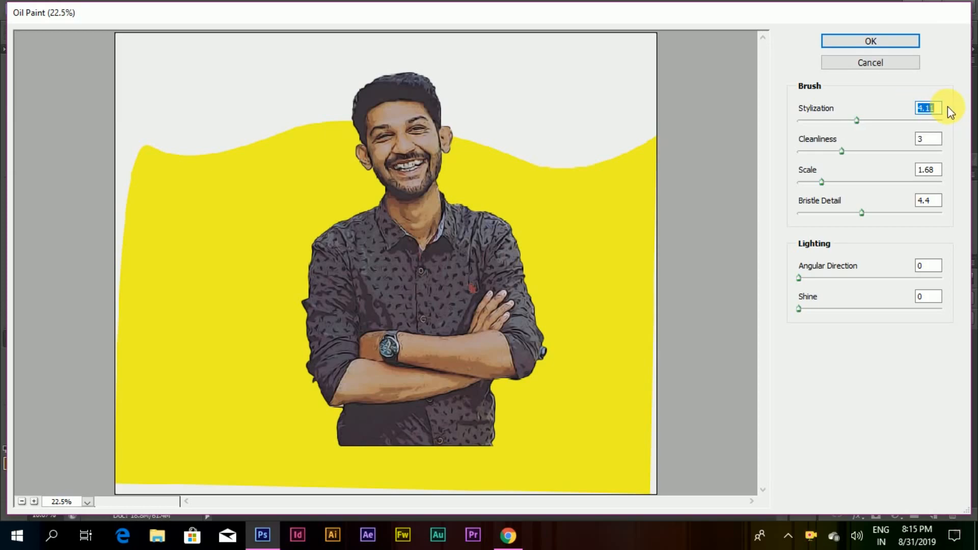
type("4")
left_click(930, 139)
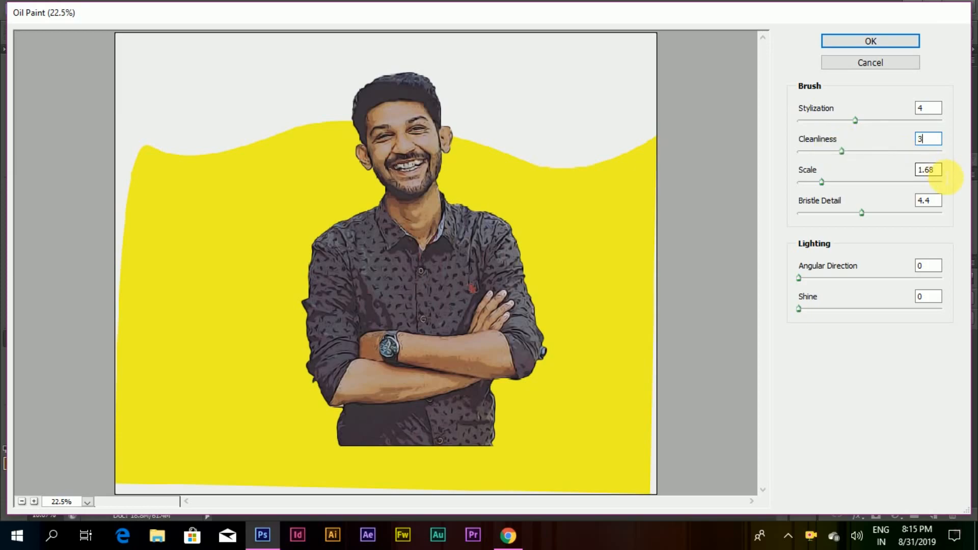
left_click(940, 171)
type("0.1")
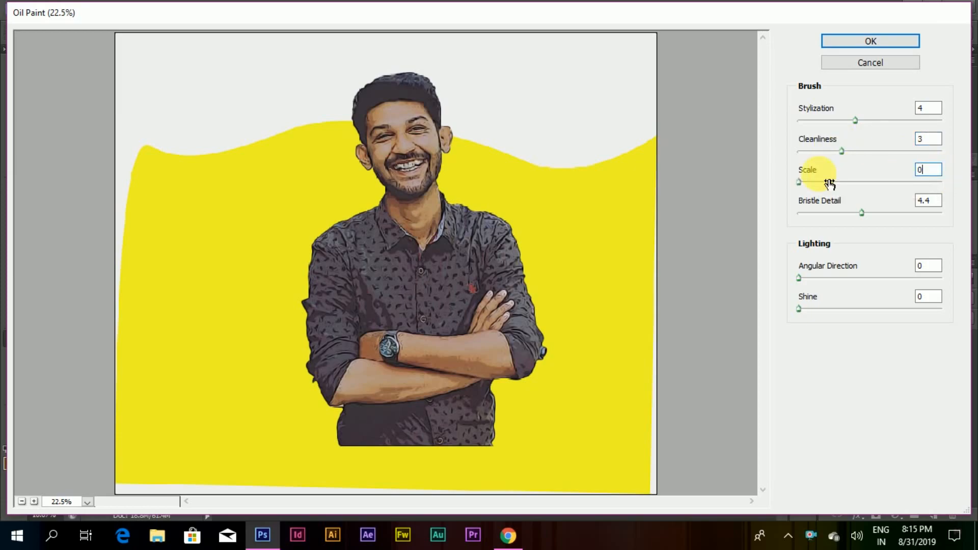
left_click(923, 201)
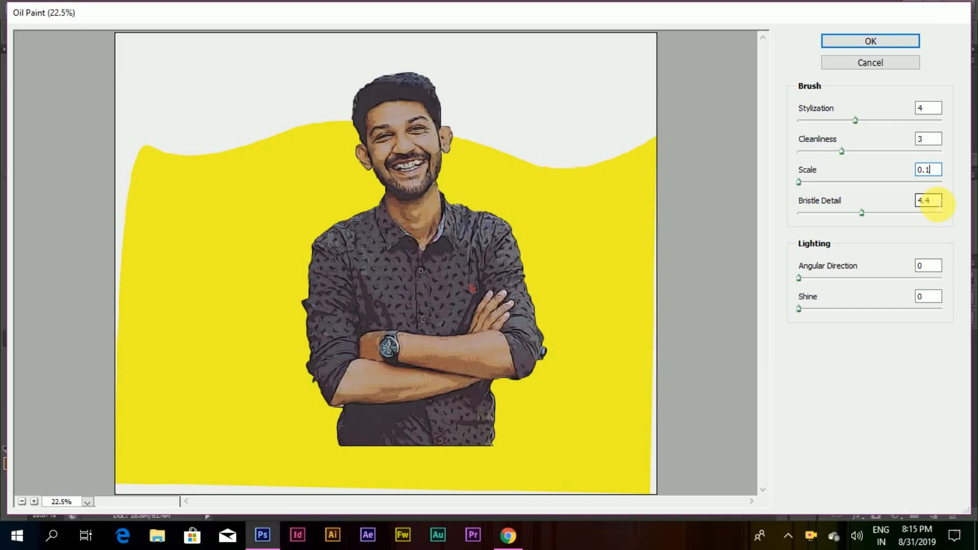
type("0")
key("Tab")
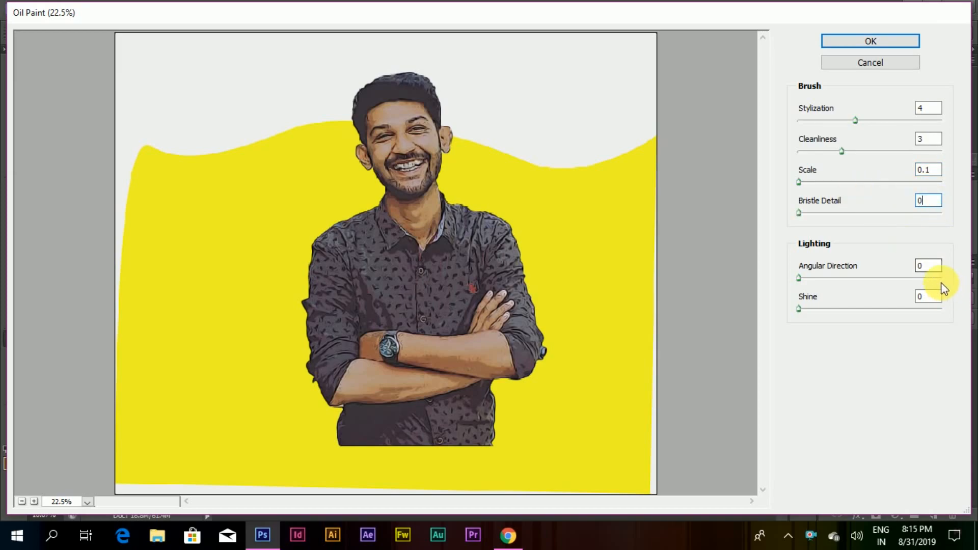
key("Tab")
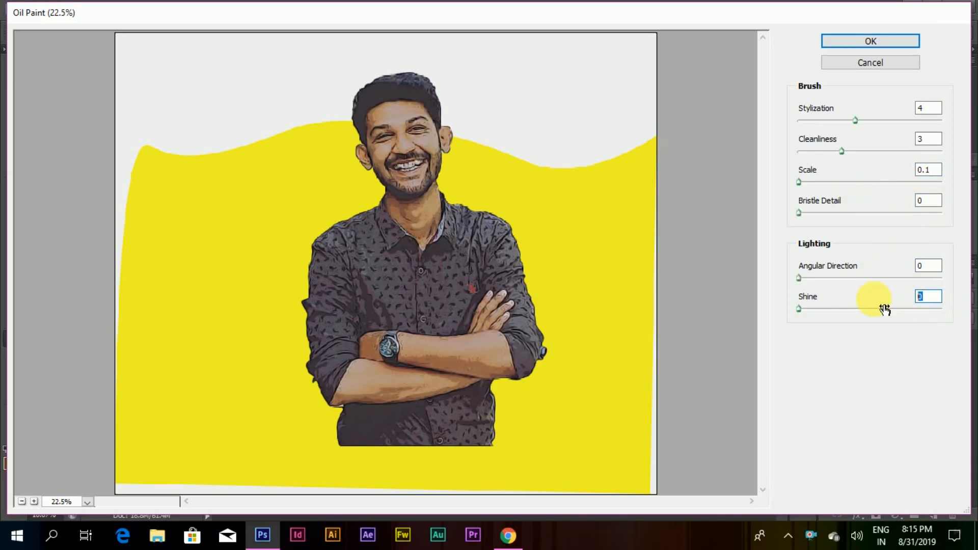
left_click(885, 46)
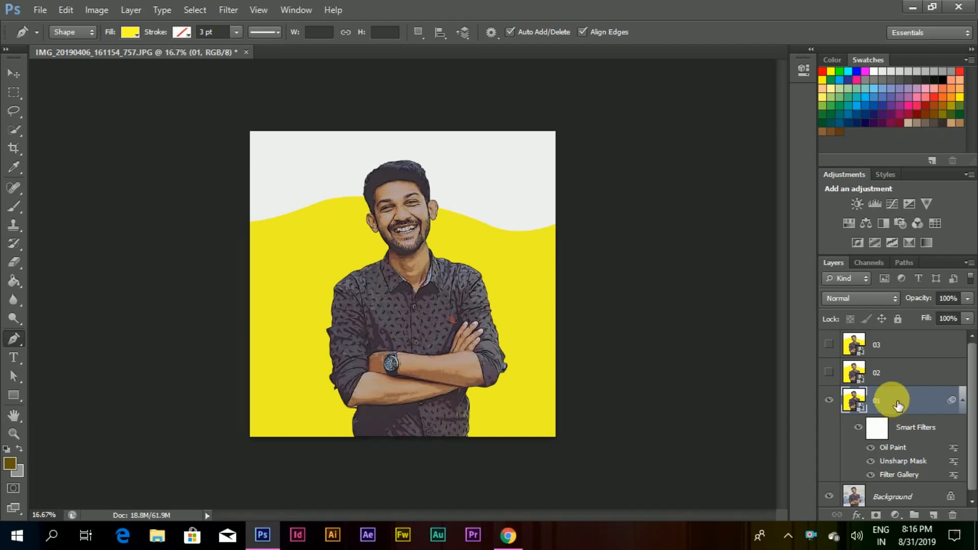
Apply a second Unsharp Mask to layer 01 with amount 60%, radius 5 pixels and threshold 5 levels.
left_click(231, 10)
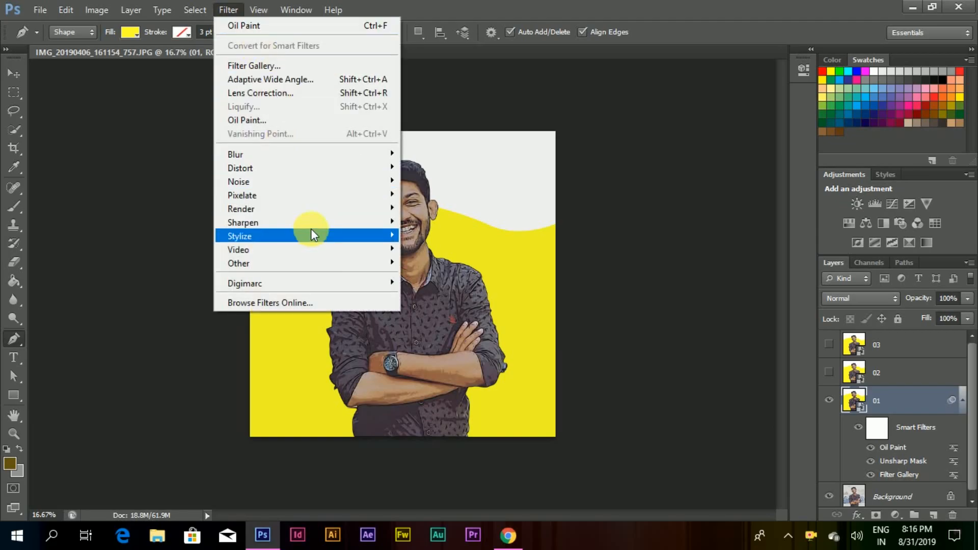
mouse_move(332, 222)
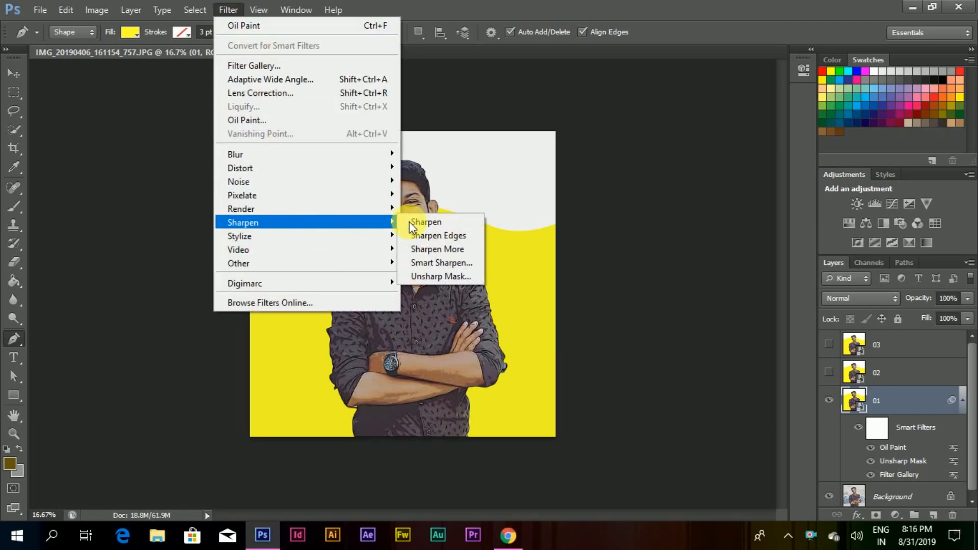
left_click(466, 276)
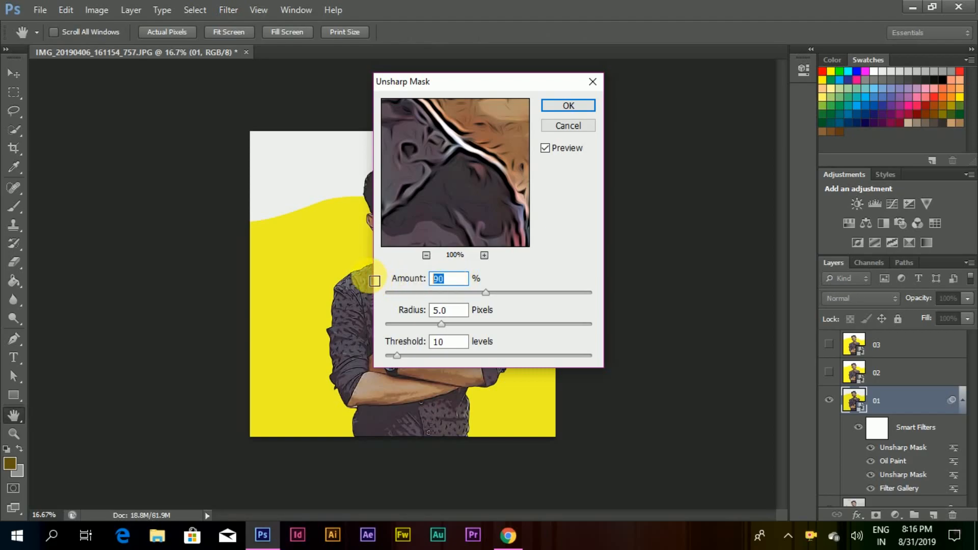
type("60")
left_click(395, 341)
type("5")
left_click(567, 106)
key("p")
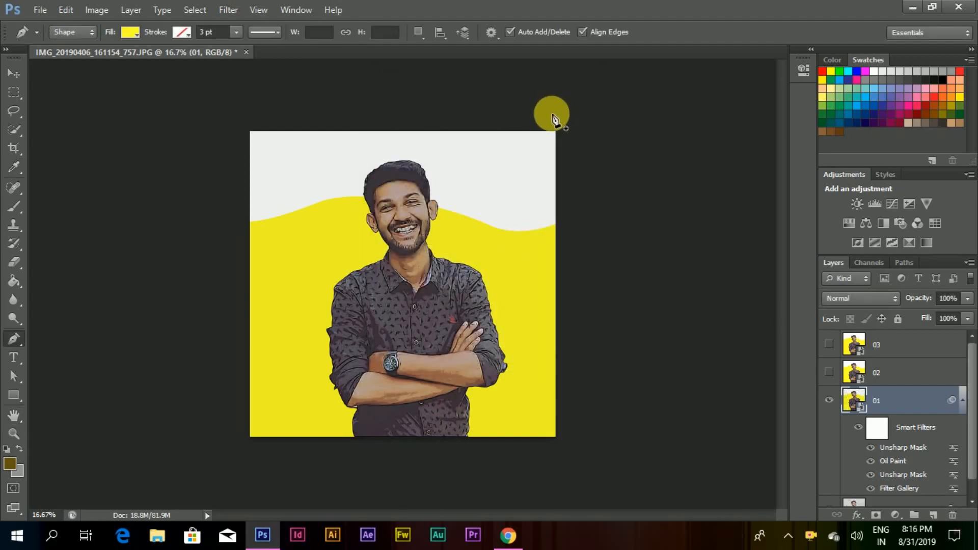
Collapse layer 01's list of smart filters and rename the layer as effect.
left_click(968, 406)
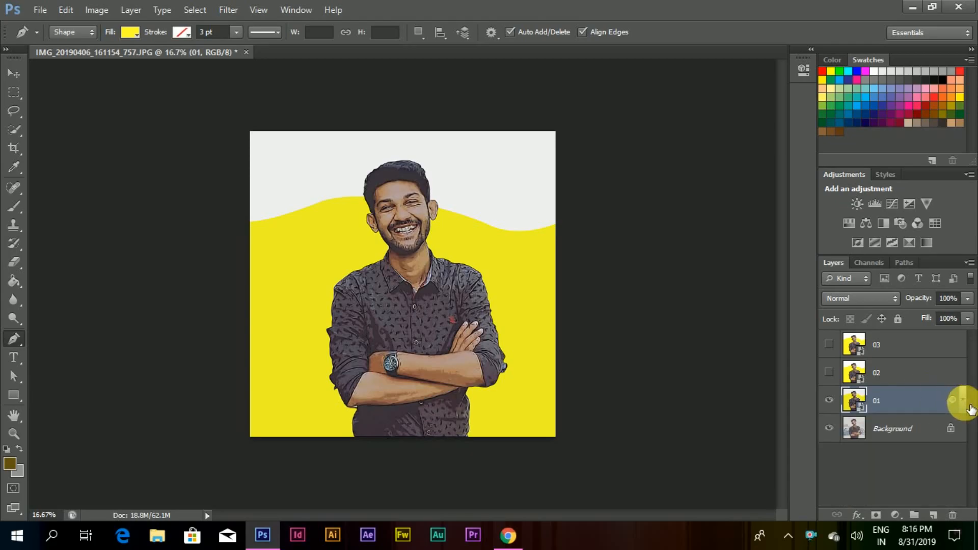
double_click(878, 402)
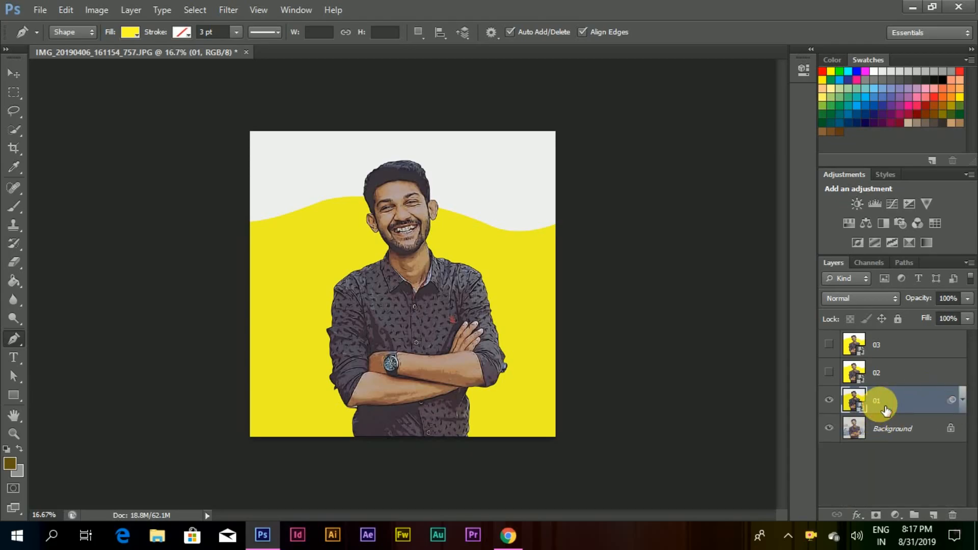
type("effect")
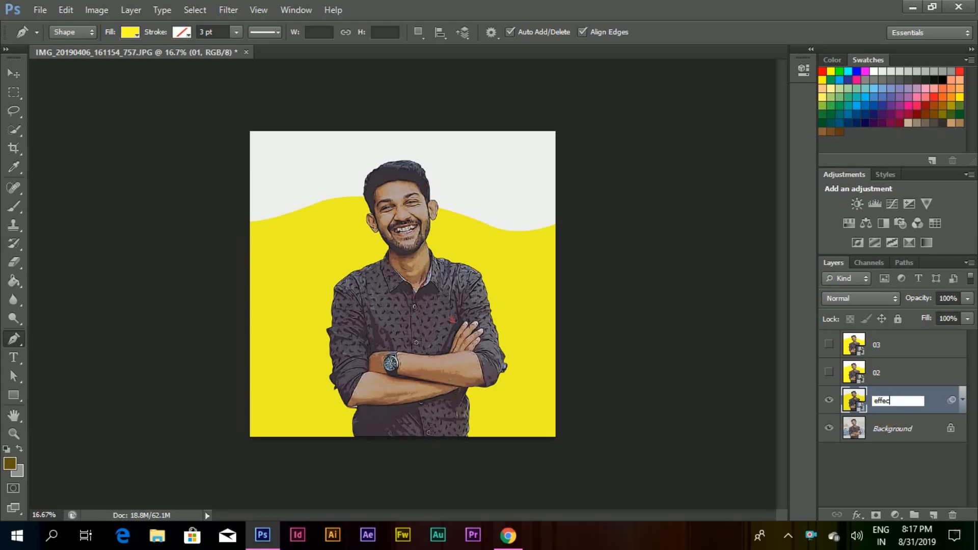
key("Return")
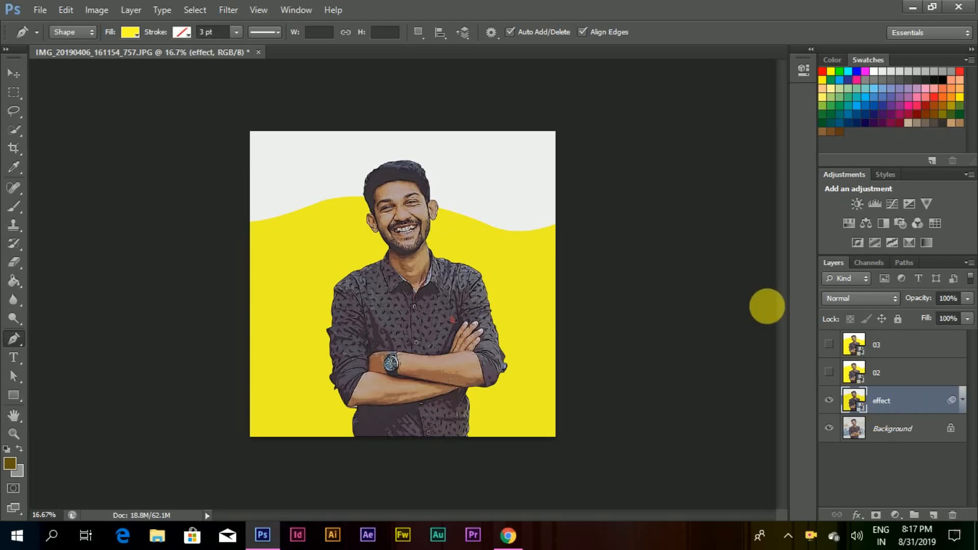
left_click(228, 12)
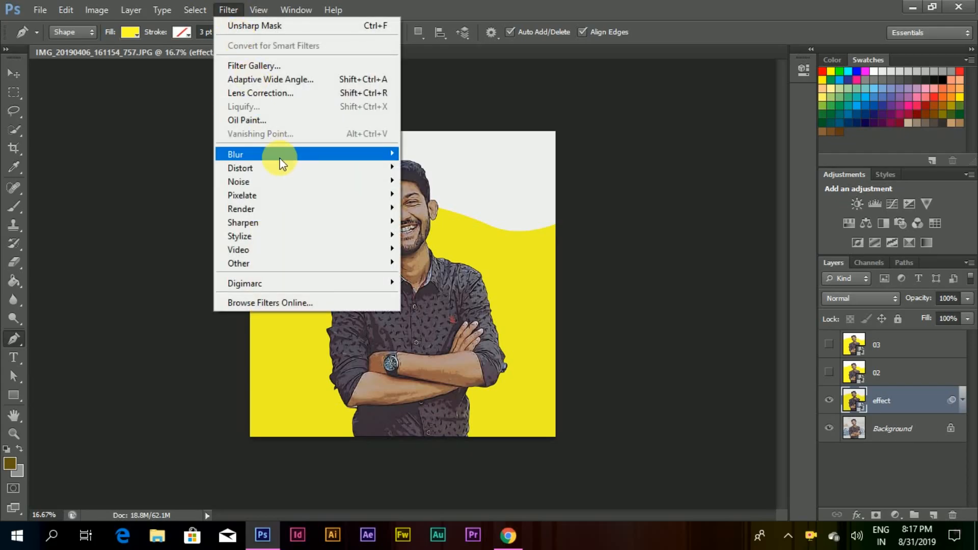
left_click(429, 2)
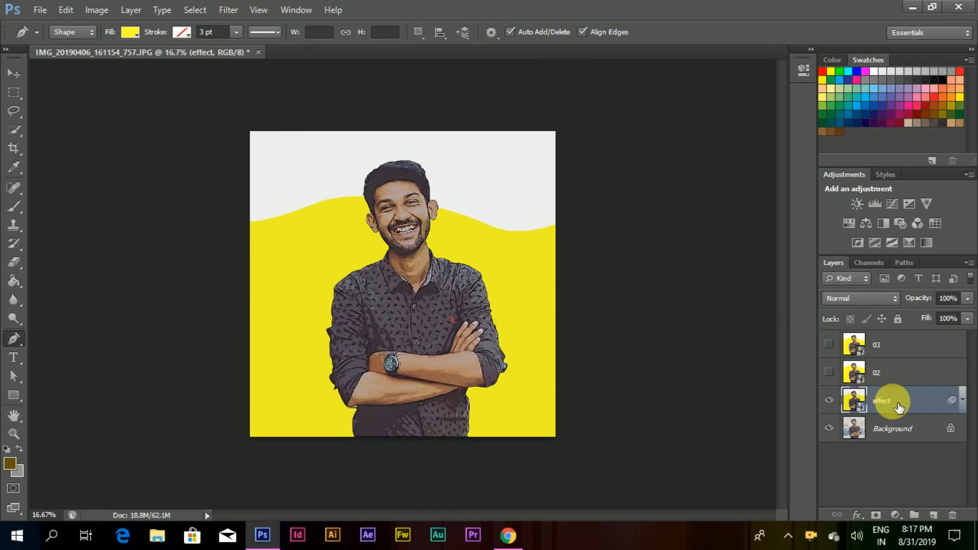
Show layer 02 and apply the Poster Edges filter to it with edge thickness 0, edge intensity 3 and posterization 6.
left_click(830, 373)
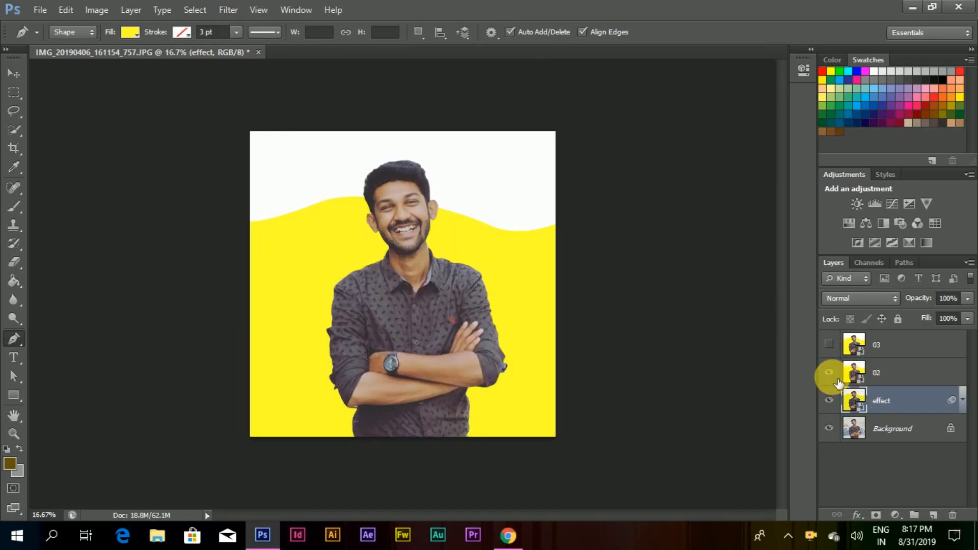
left_click(914, 378)
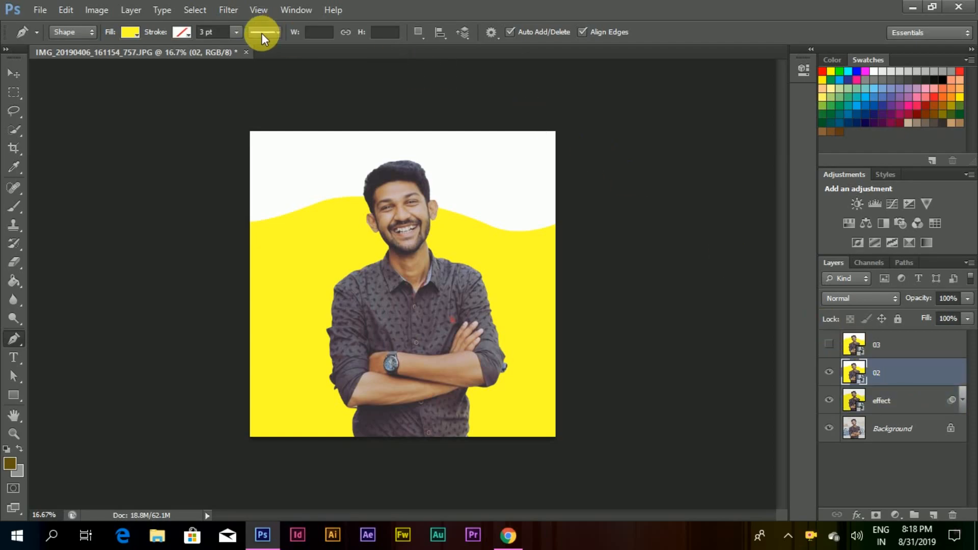
left_click(230, 10)
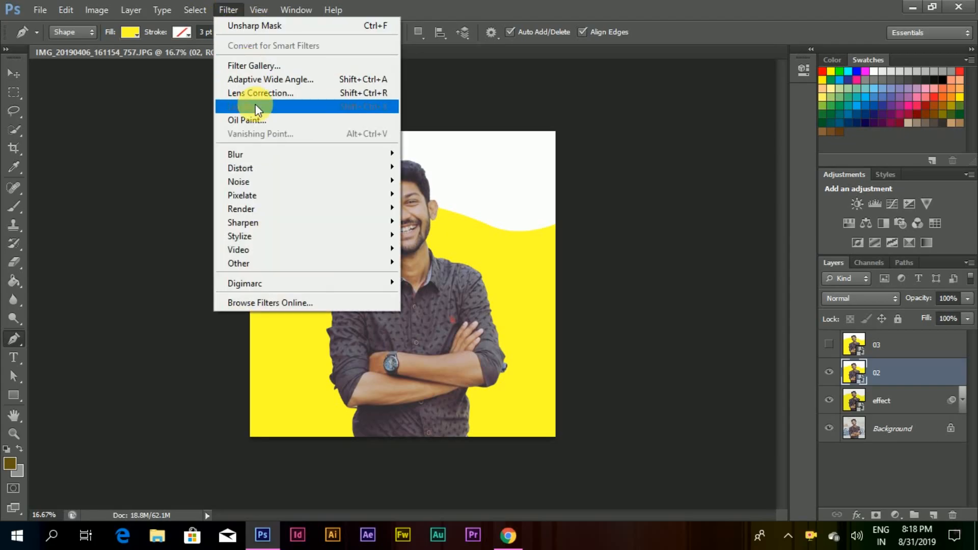
left_click(271, 66)
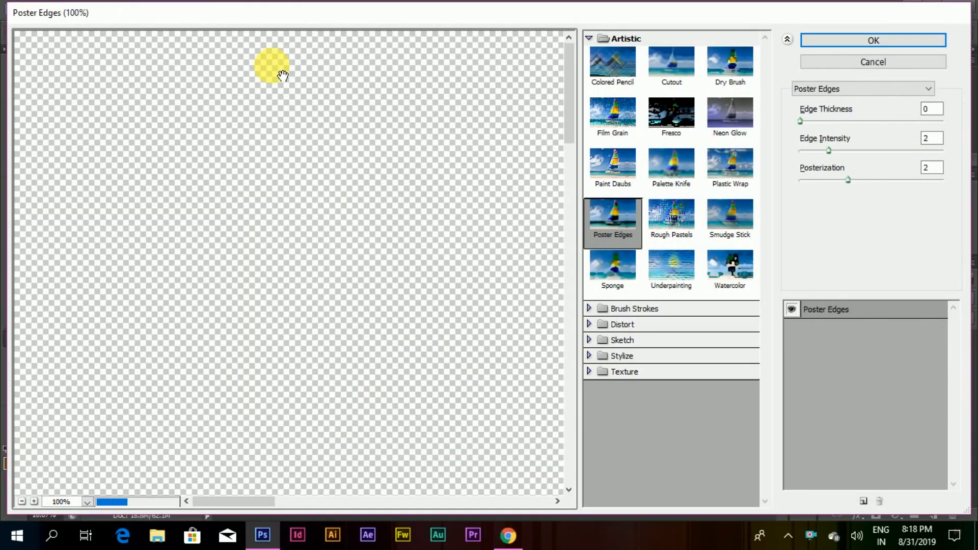
key("ctrl+minus")
key("ctrl+minus")
key("ctrl+minus")
key("ctrl+minus")
key("ctrl+minus")
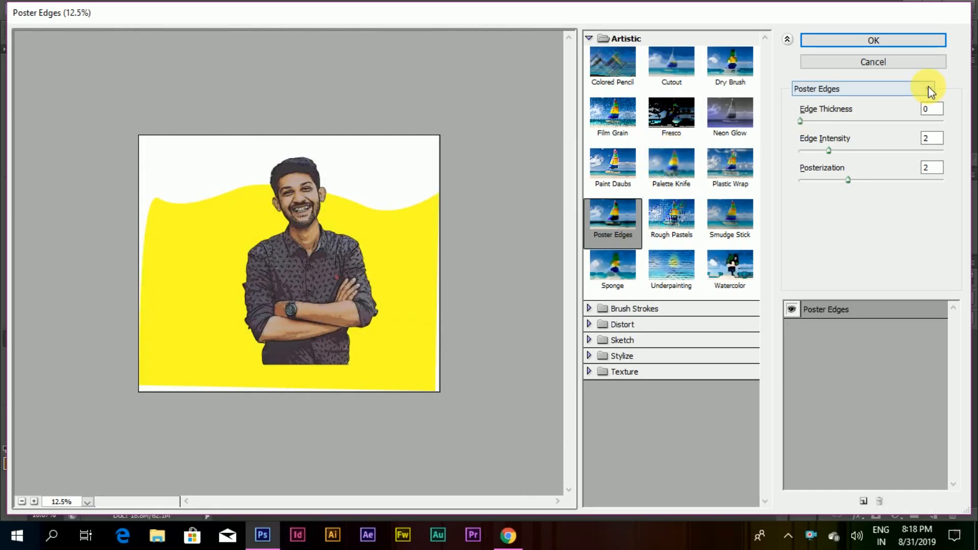
left_click(932, 109)
left_click_drag(936, 112, 907, 137)
type("3")
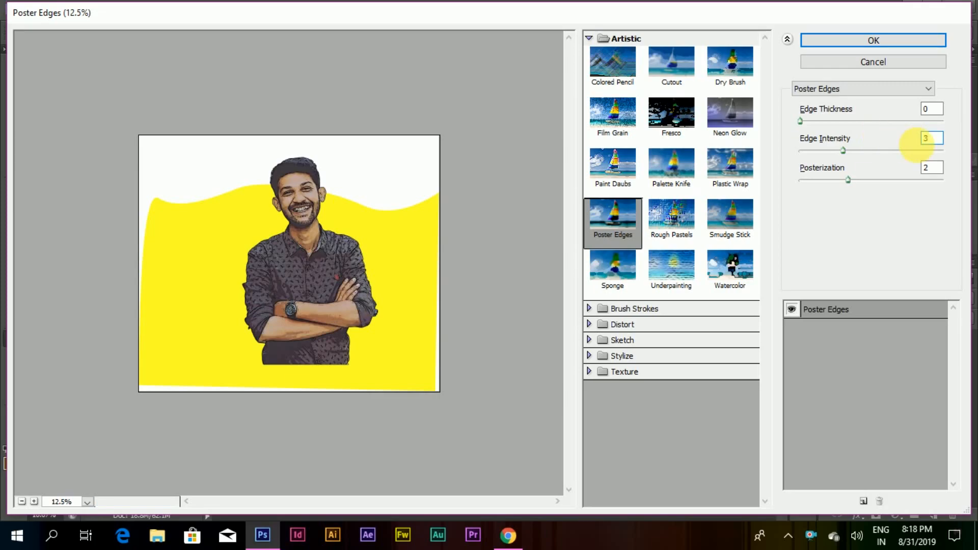
left_click_drag(937, 167, 895, 174)
type("6")
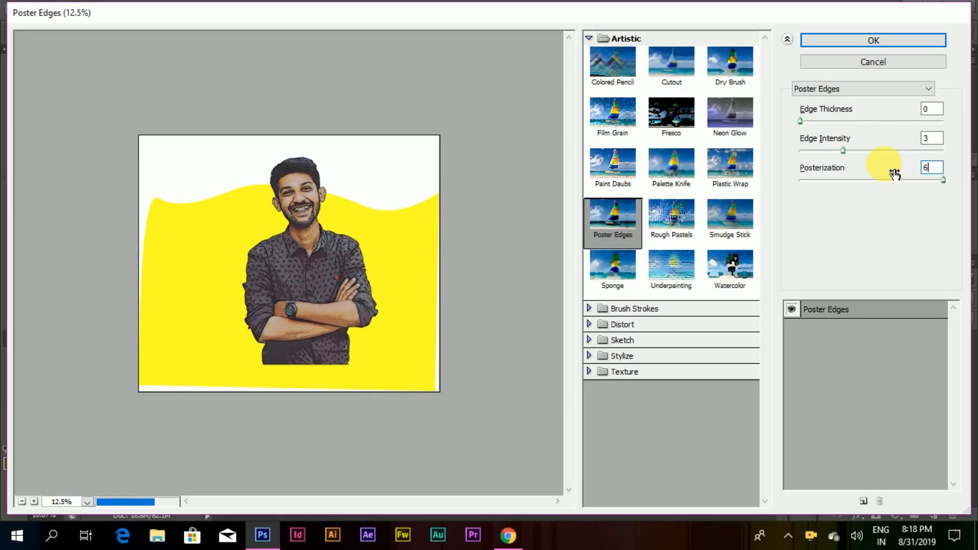
left_click(874, 41)
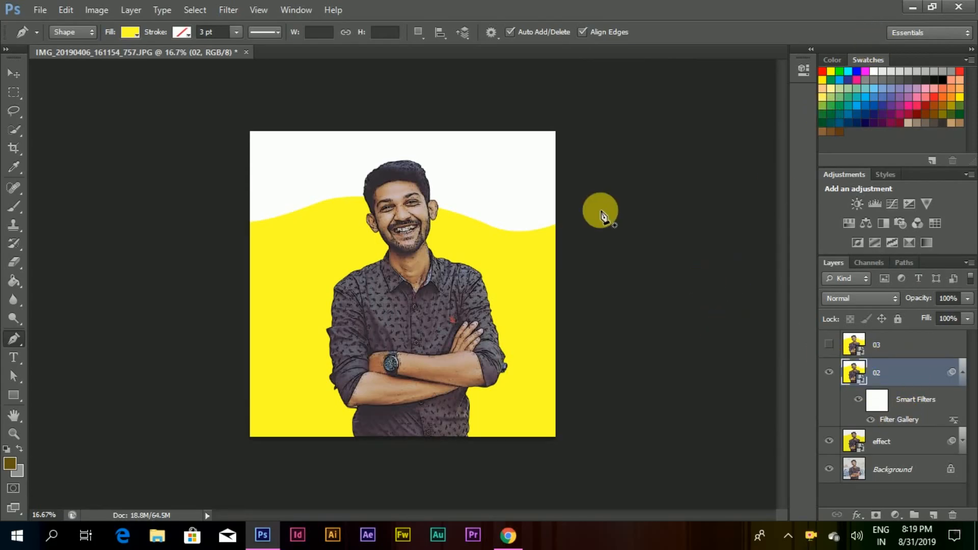
Apply the Oil Paint filter to layer 02 with stylization 4, cleanliness 3, scale 0.1, bristle detail 0, angular direction 0 and shine 0.
left_click(224, 11)
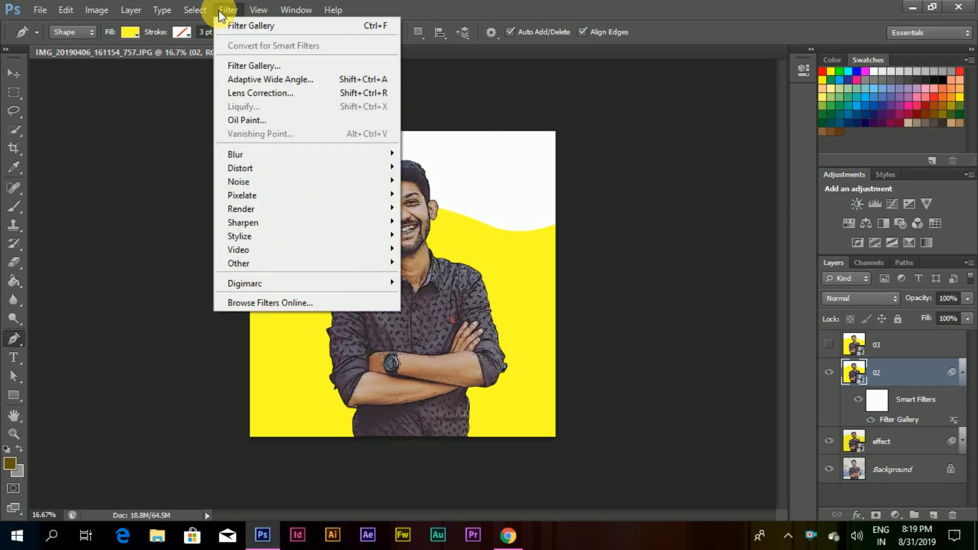
left_click(268, 121)
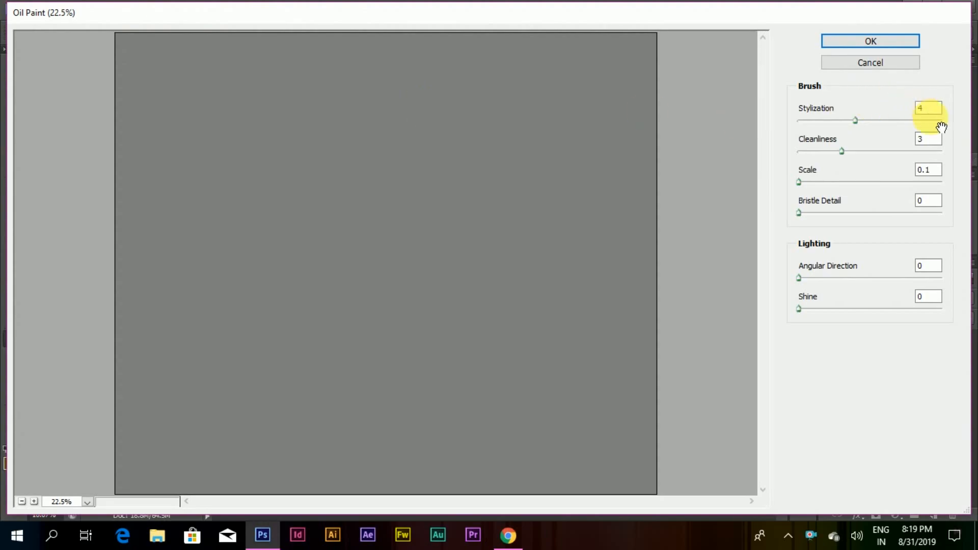
left_click(932, 120)
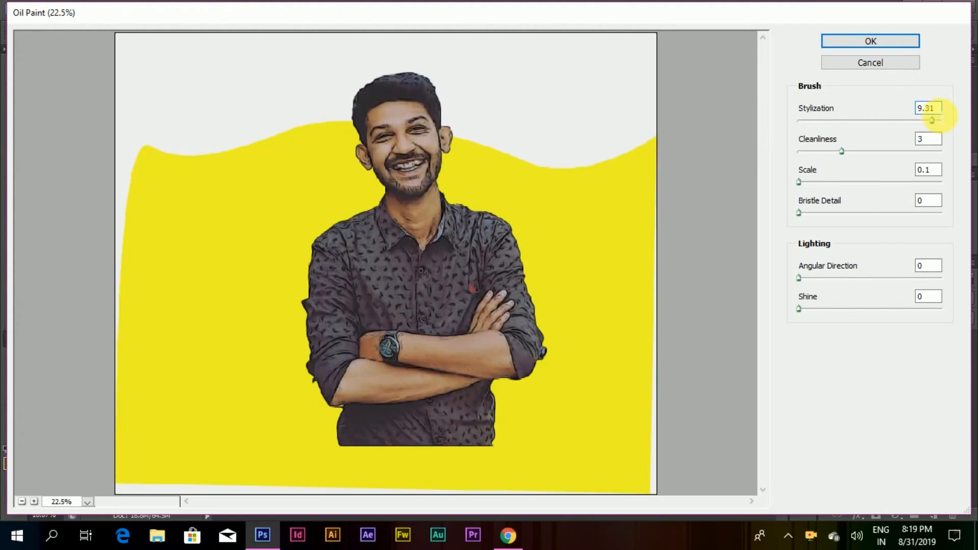
left_click(875, 106)
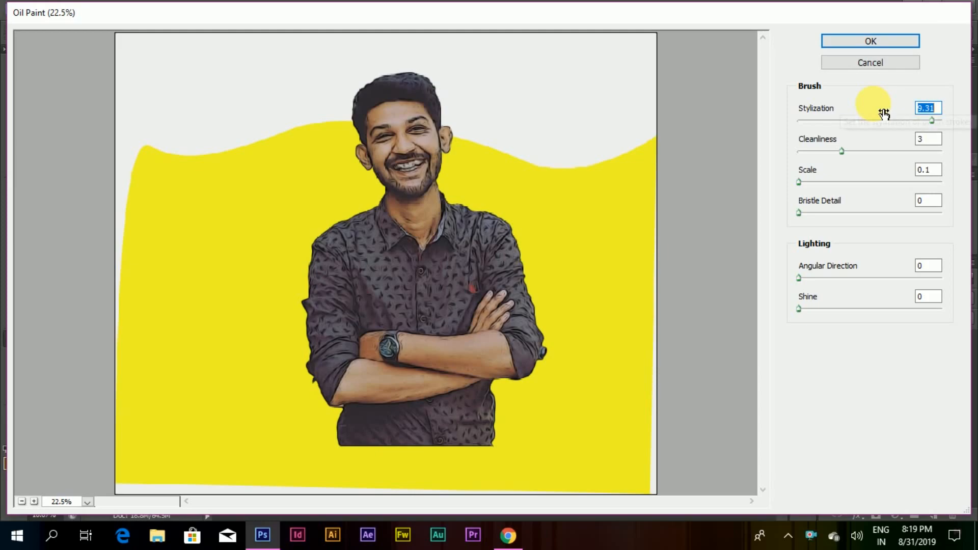
type("4")
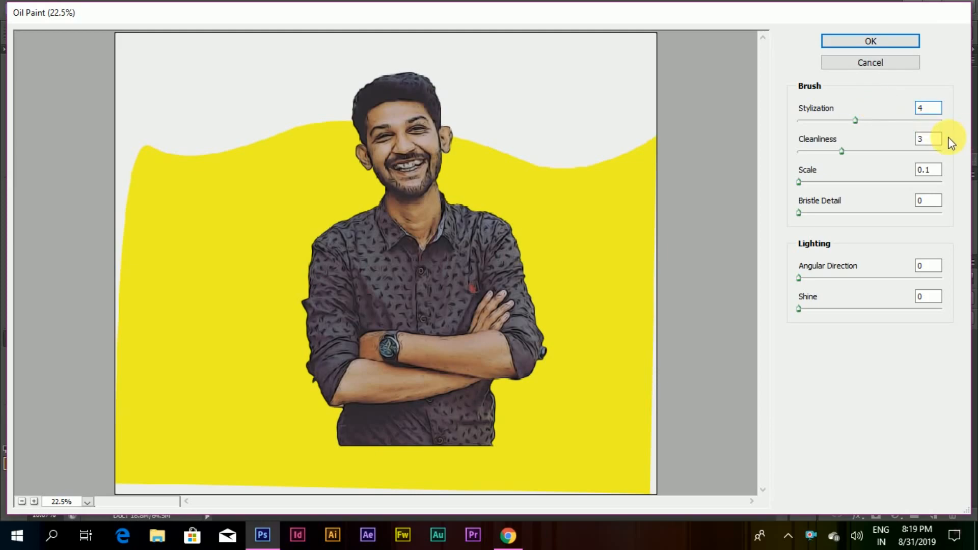
left_click(936, 169)
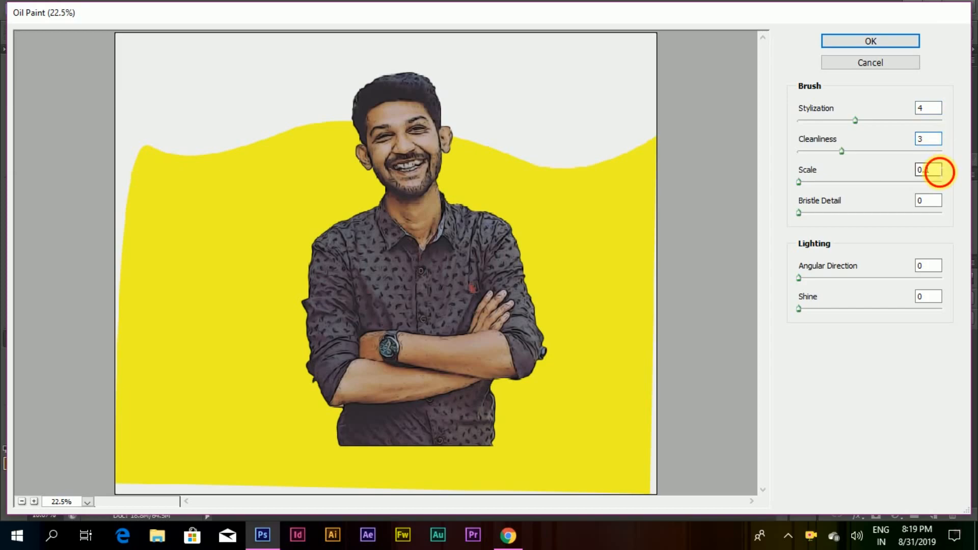
left_click(880, 43)
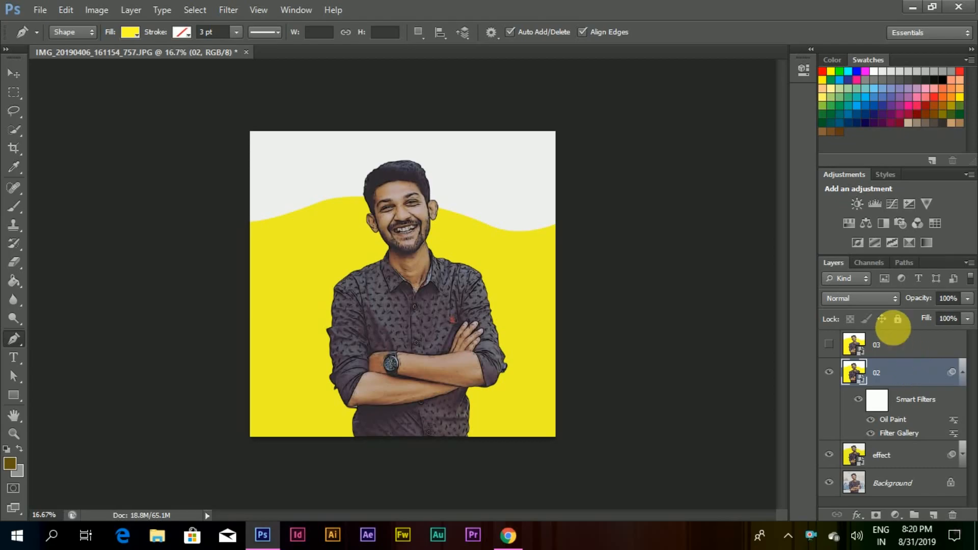
Set layer 02's blend mode to Overlay and its opacity to 25%, comparing the image with the layer hidden and shown.
left_click(873, 301)
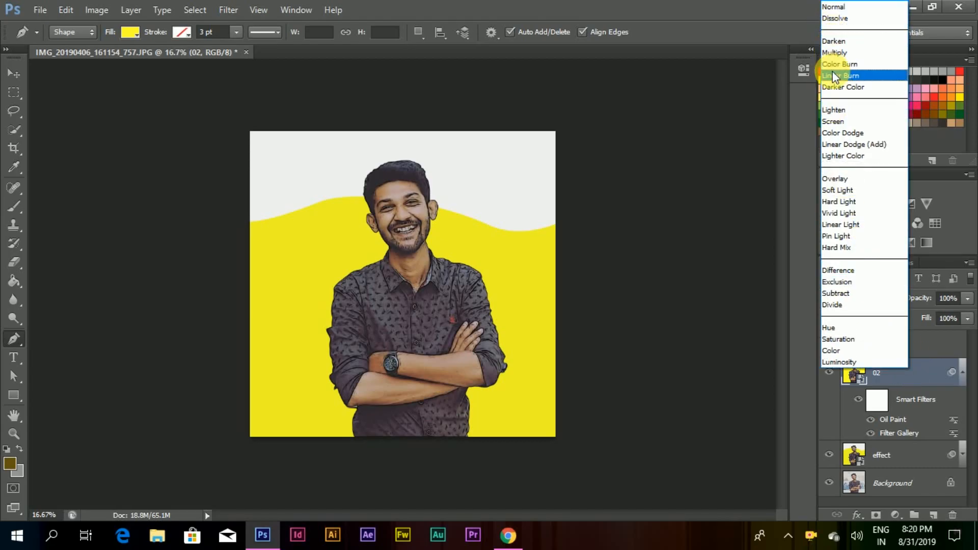
left_click(836, 178)
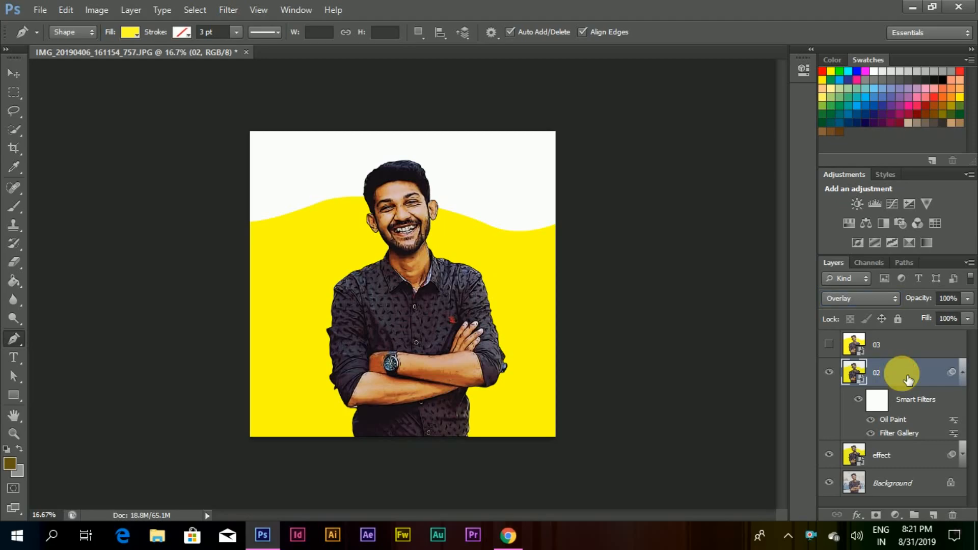
left_click(949, 300)
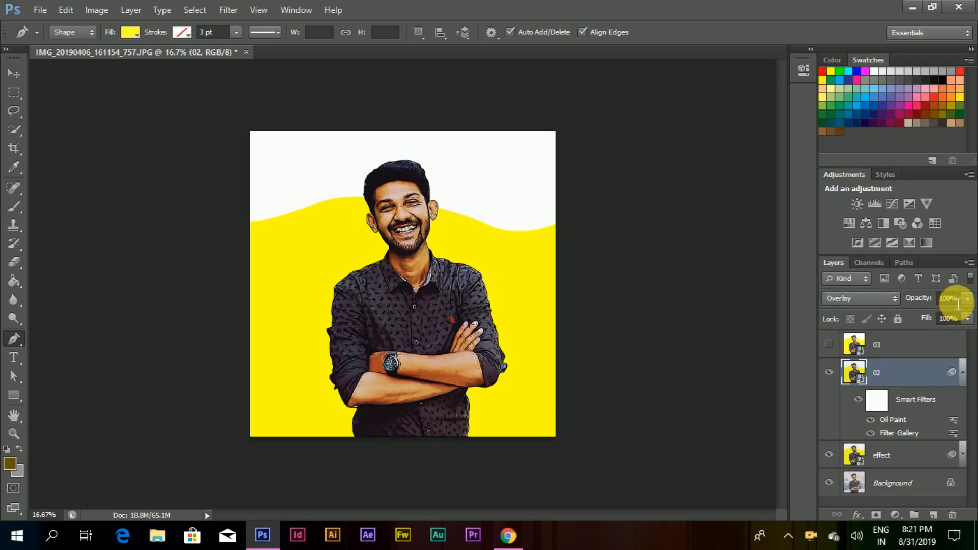
type("25")
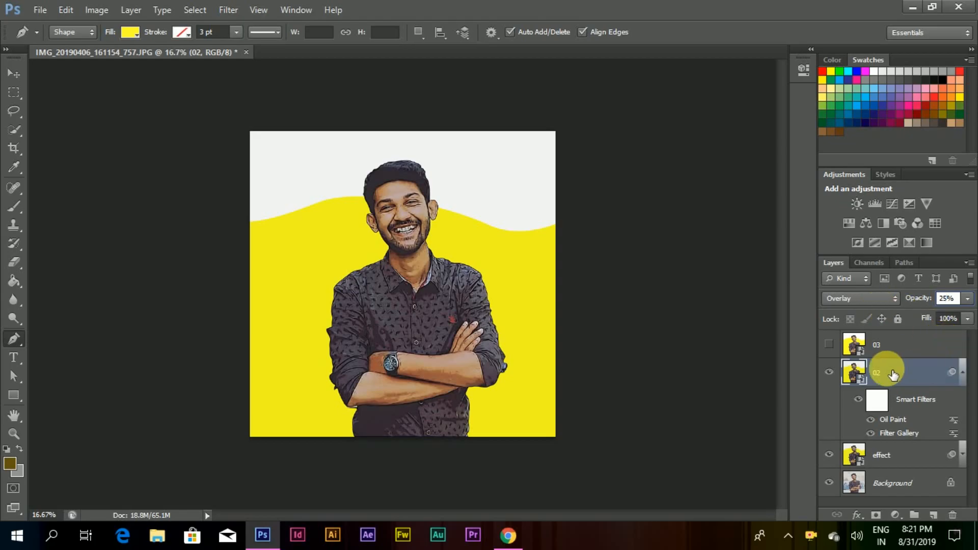
left_click(829, 372)
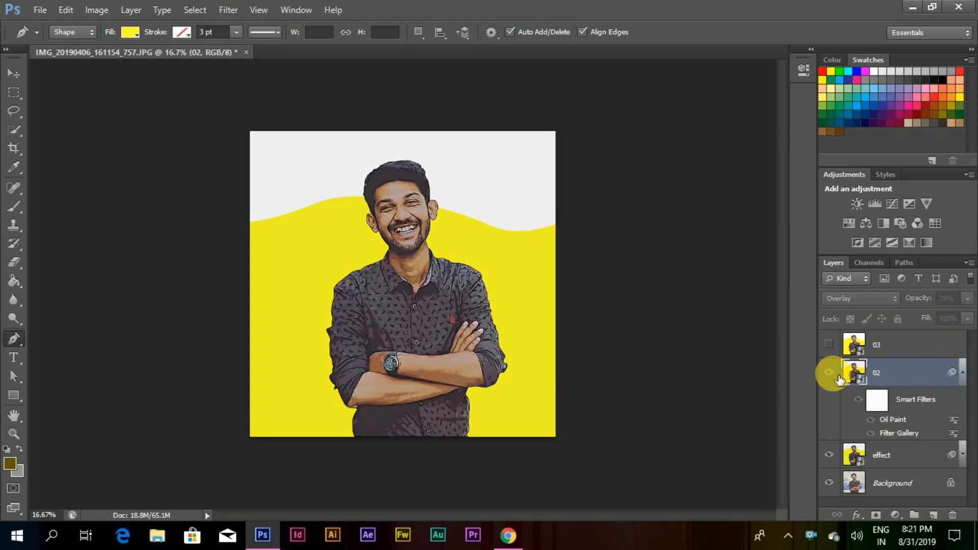
left_click(830, 373)
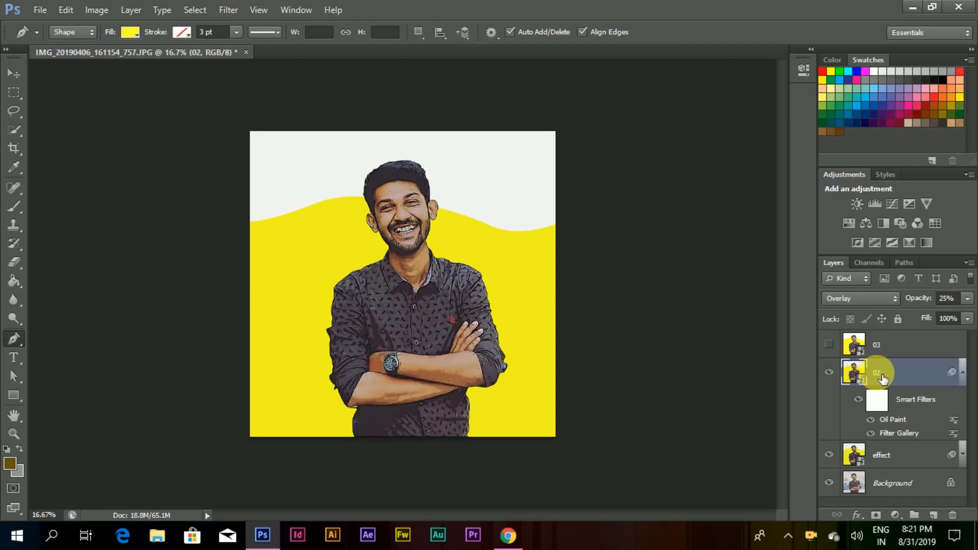
Collapse layer 02's list of smart filters and rename the layer as Outline, leaving it visible.
left_click(962, 372)
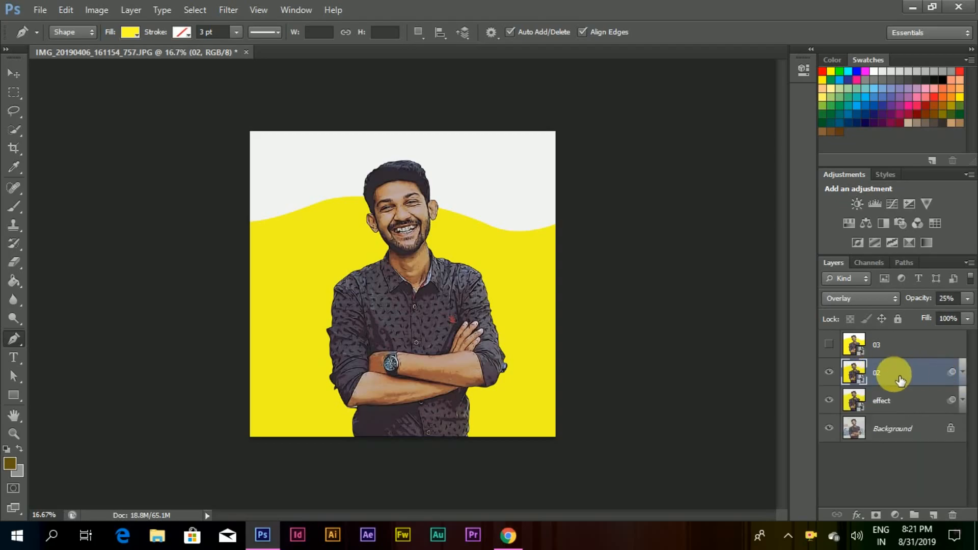
double_click(885, 380)
type("Outline")
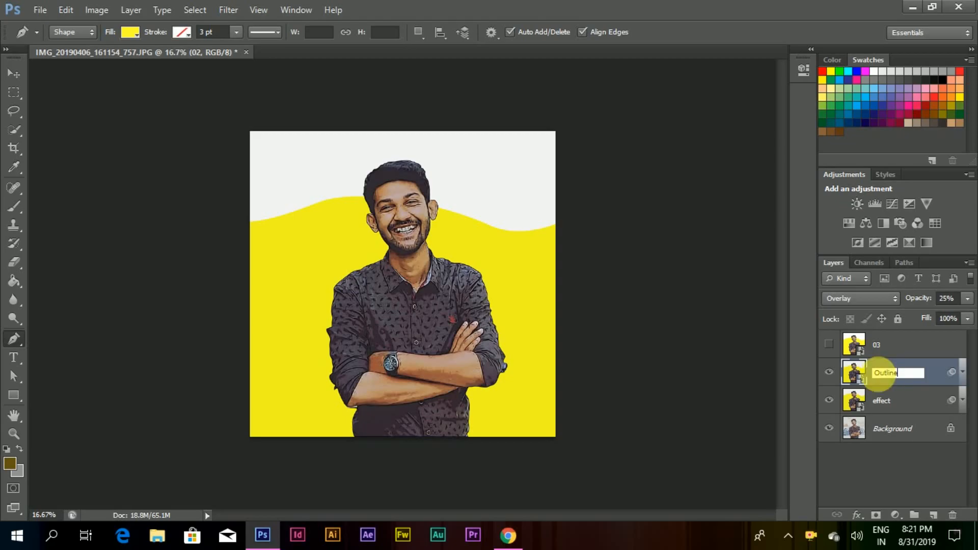
key("Return")
left_click(830, 374)
left_click(830, 375)
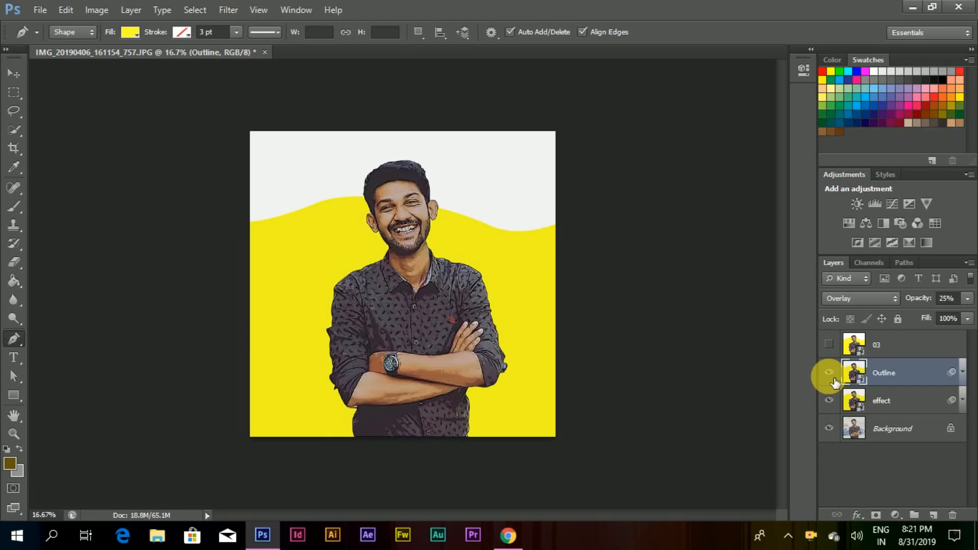
Show layer 03 and apply a High Pass filter to it with a radius of 2 pixels.
key("ctrl+equal")
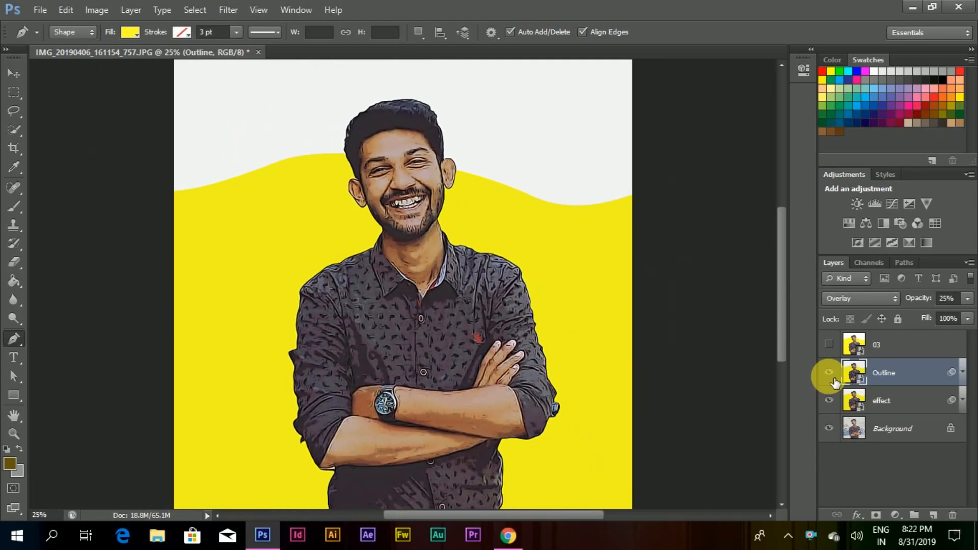
left_click(829, 344)
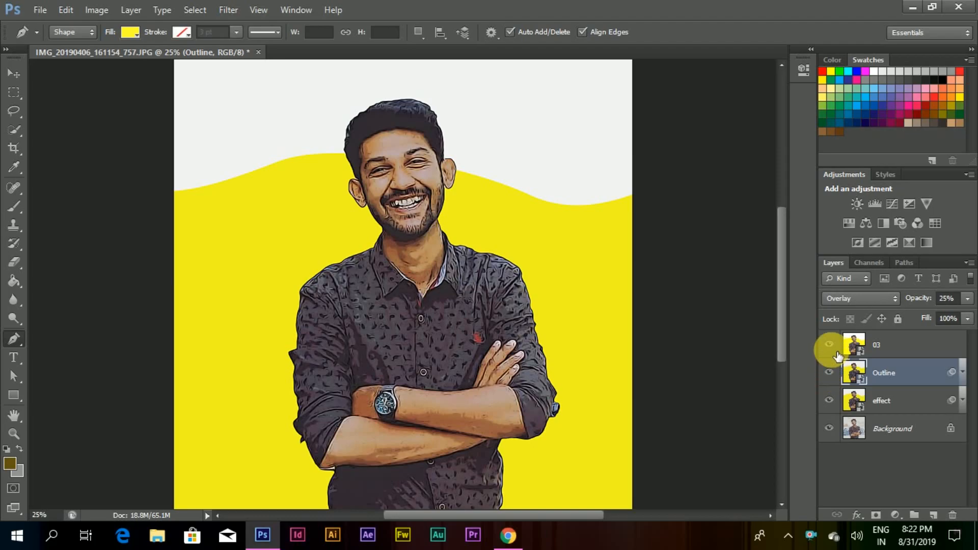
left_click(885, 352)
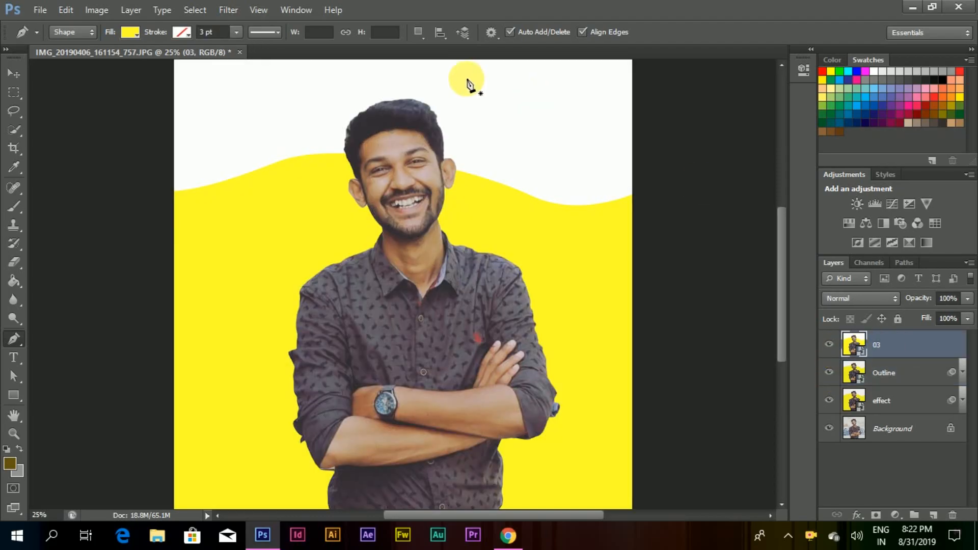
left_click(229, 10)
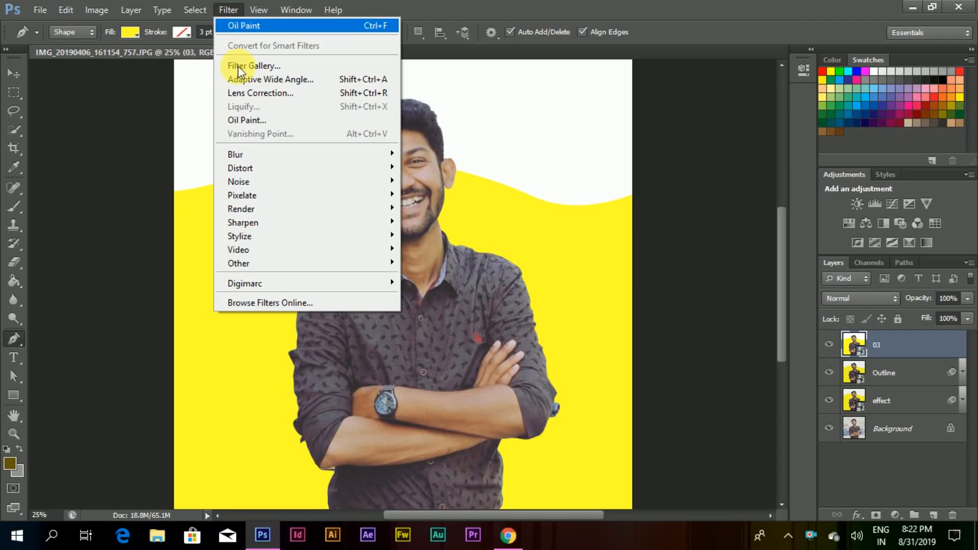
mouse_move(355, 265)
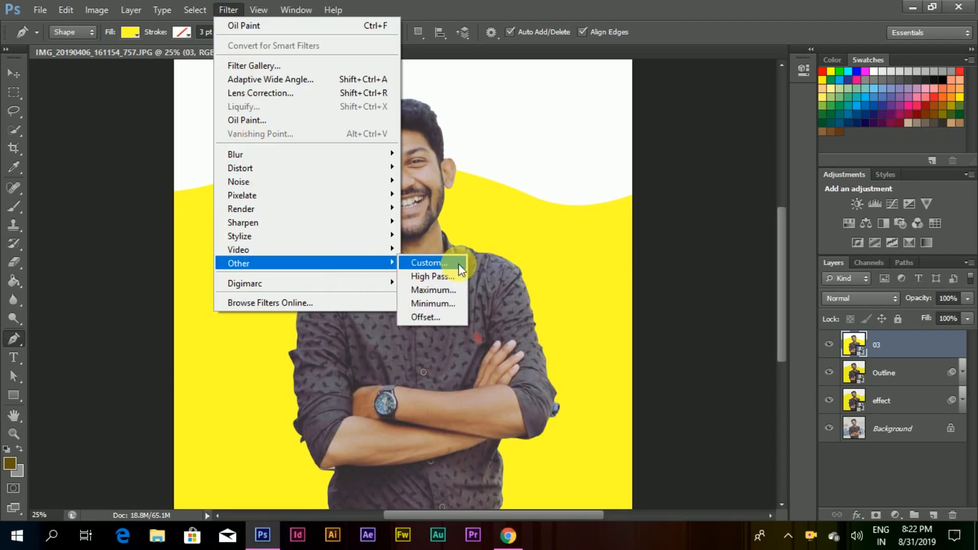
left_click(444, 279)
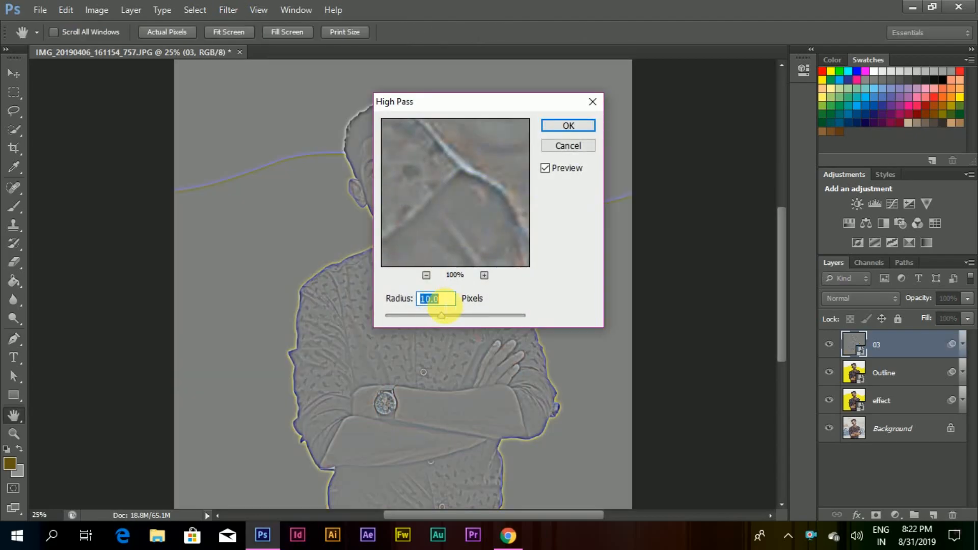
key("BackSpace")
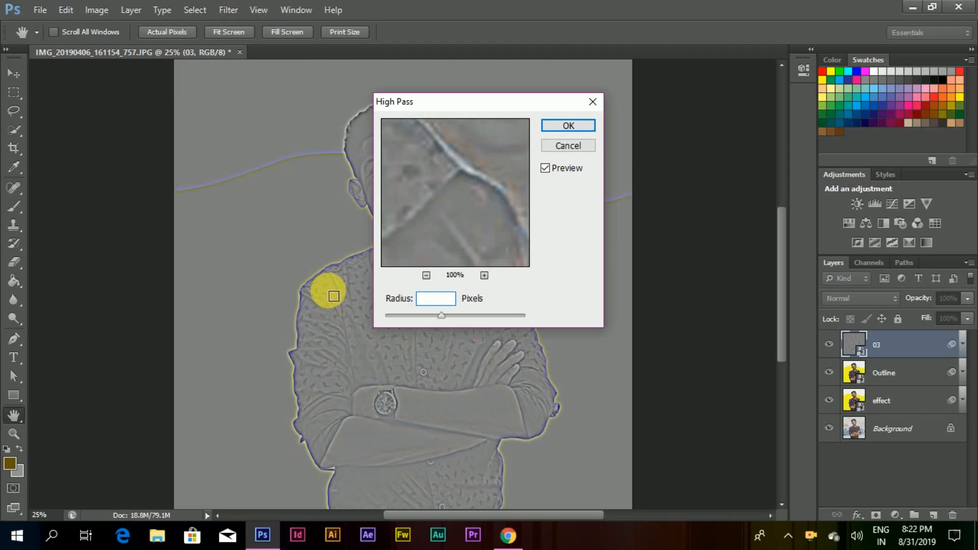
type("2")
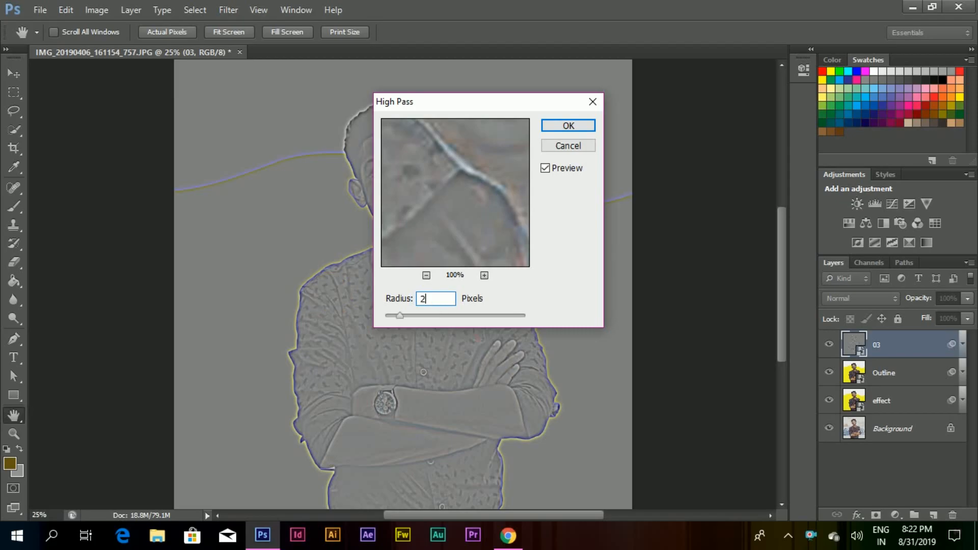
left_click(568, 125)
Set the blend mode of layer 03 to Overlay.
key("p")
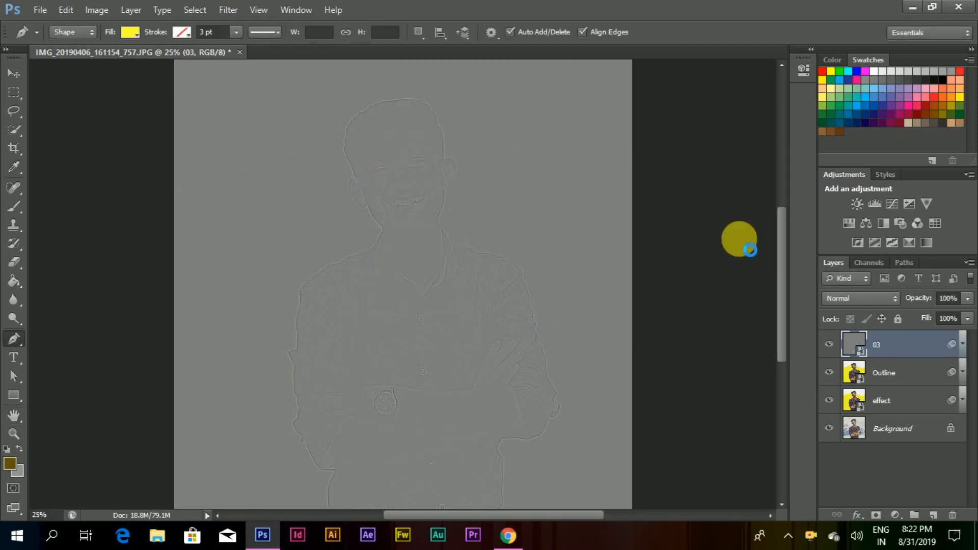
left_click(863, 298)
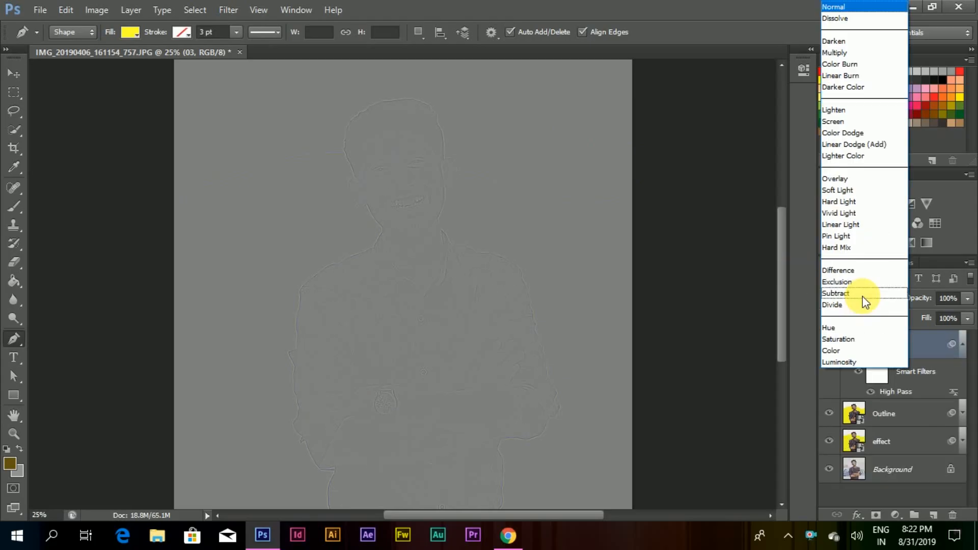
left_click(853, 179)
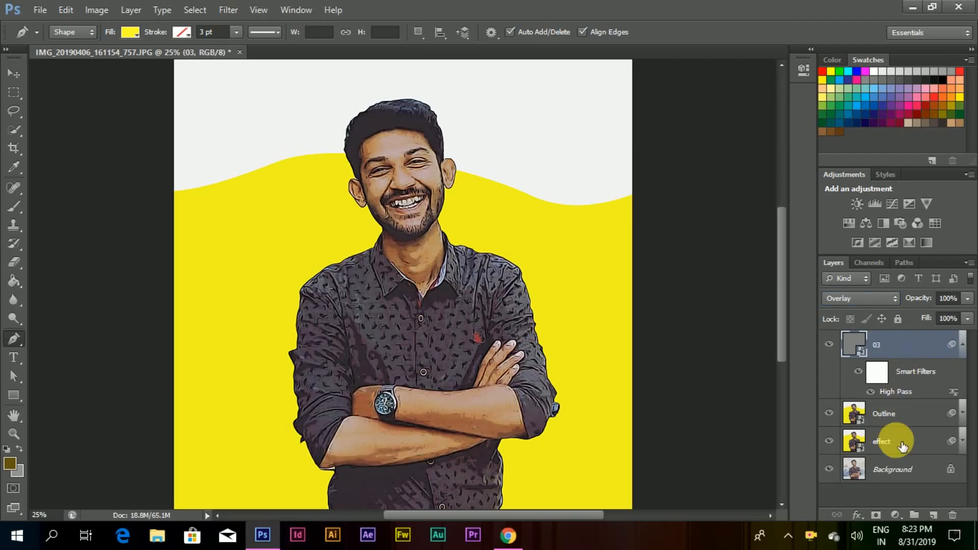
Add a Levels adjustment layer above layer 03 with the midtone input at 0.97 and the white input at 221.
left_click(895, 515)
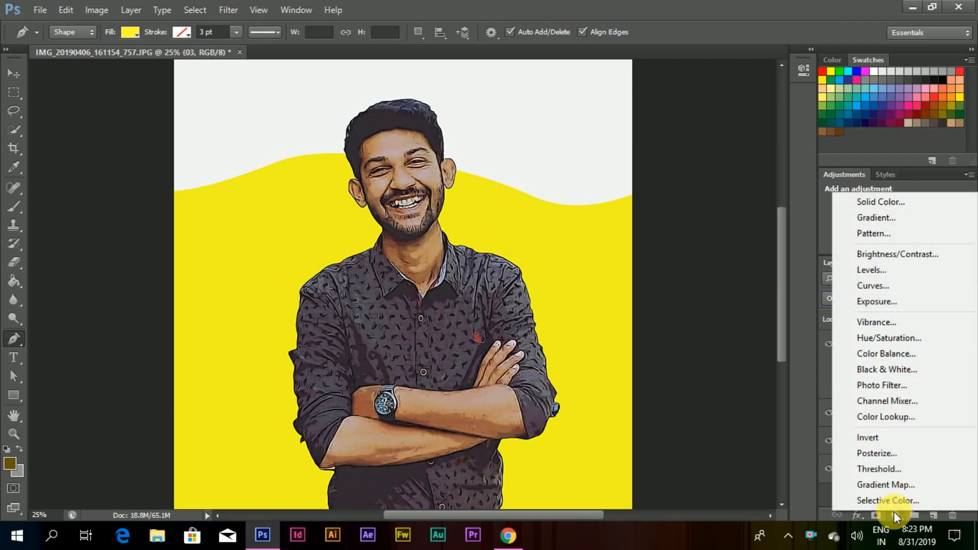
left_click(884, 271)
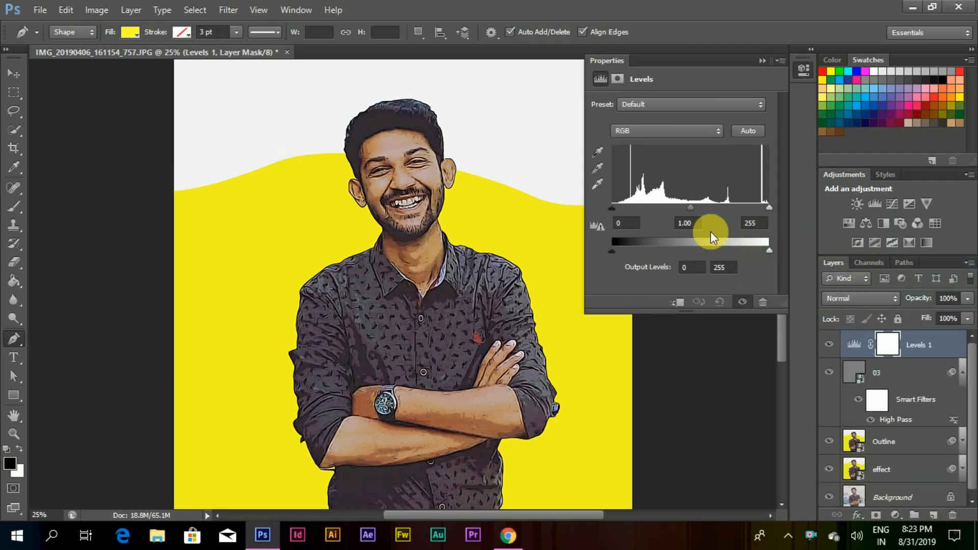
left_click_drag(690, 210, 689, 209)
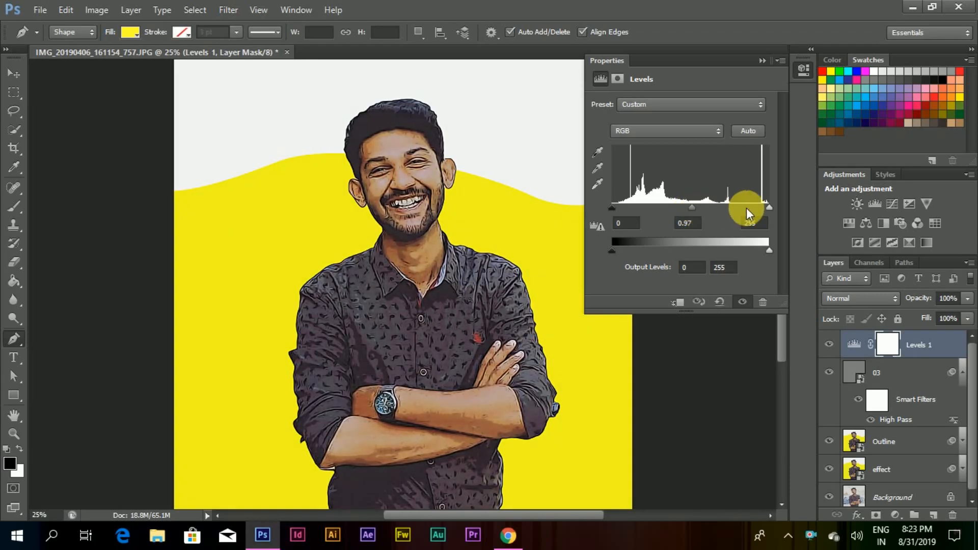
left_click_drag(765, 207, 745, 207)
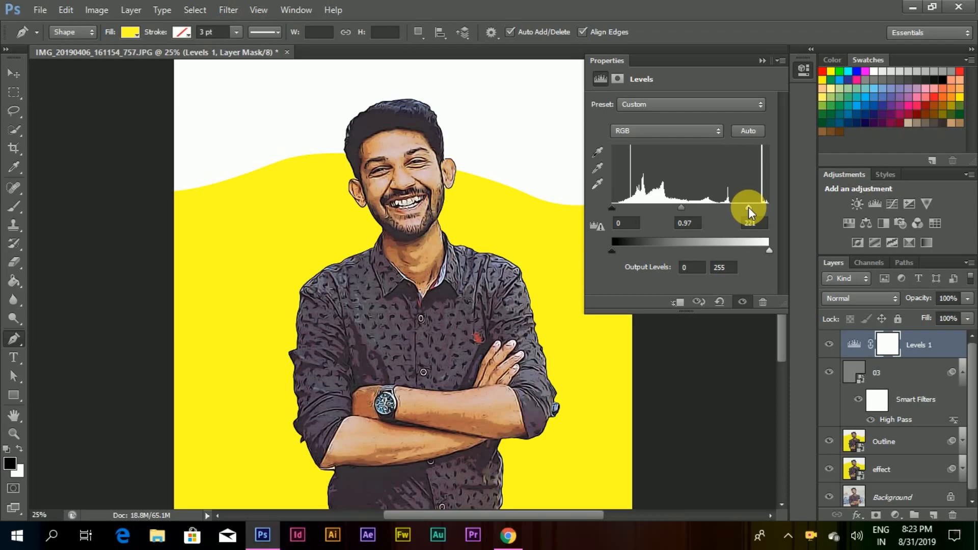
left_click(764, 60)
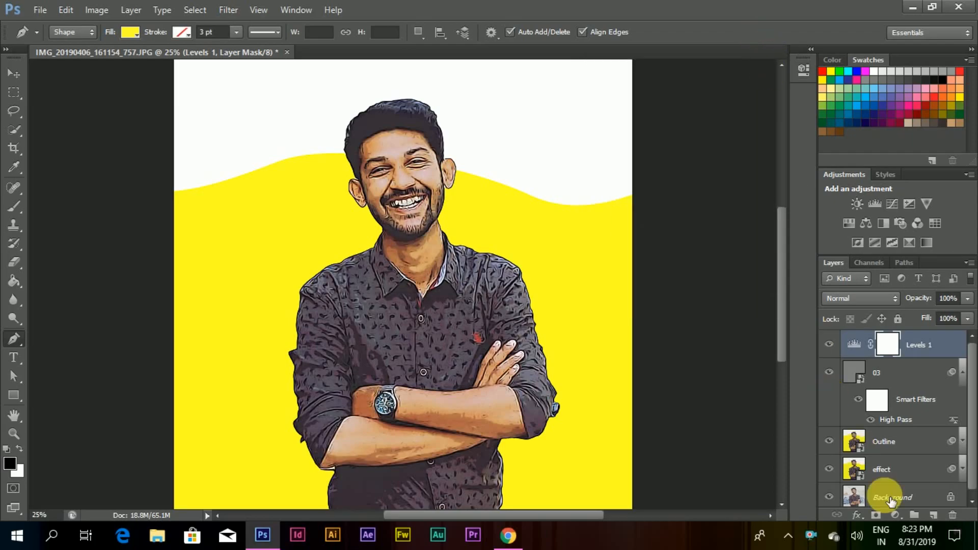
Add a Vibrance adjustment layer on top with Vibrance set to 10 and Saturation set to 5.
left_click(895, 515)
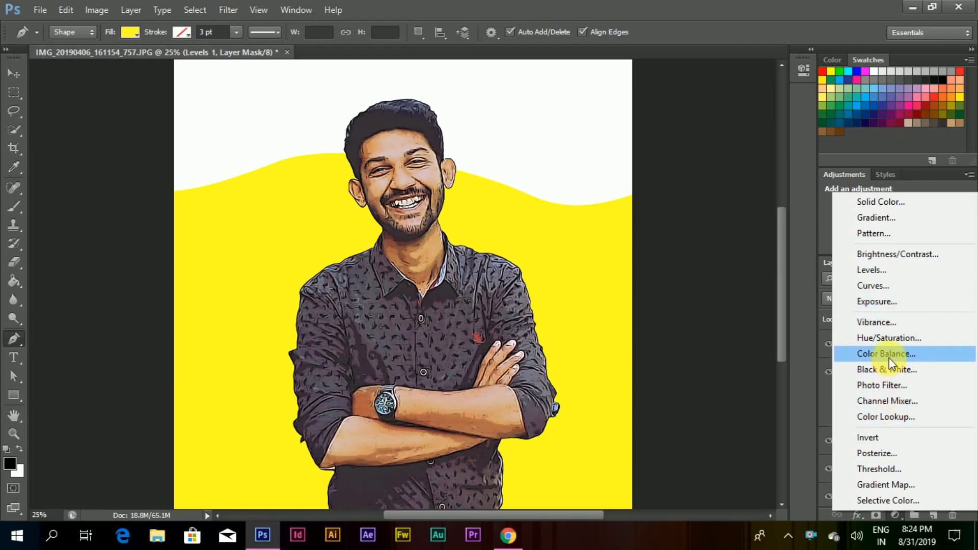
left_click(888, 325)
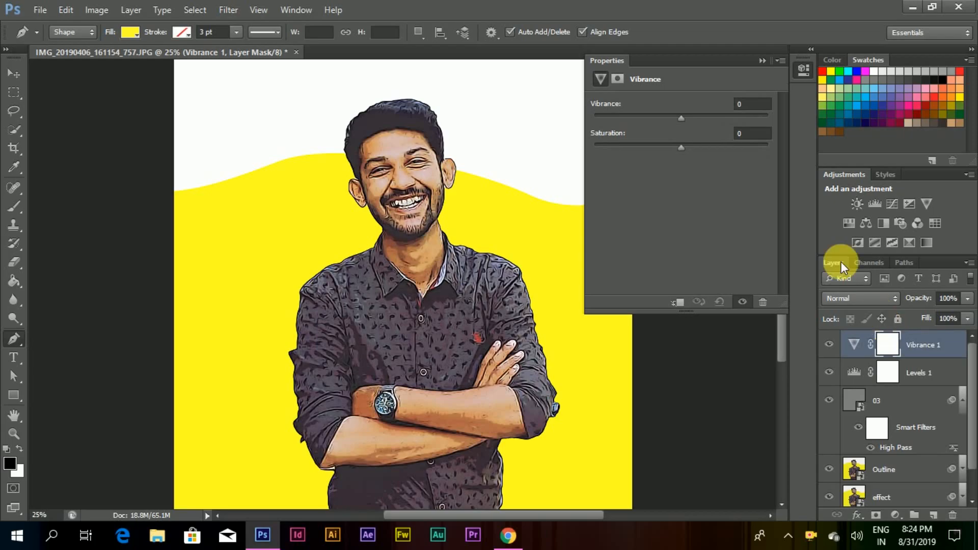
left_click(761, 109)
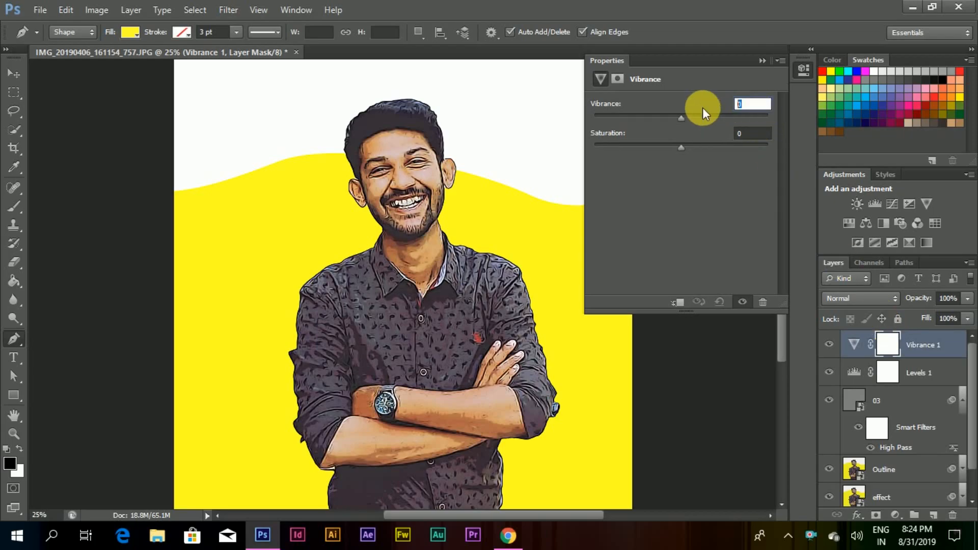
type("10")
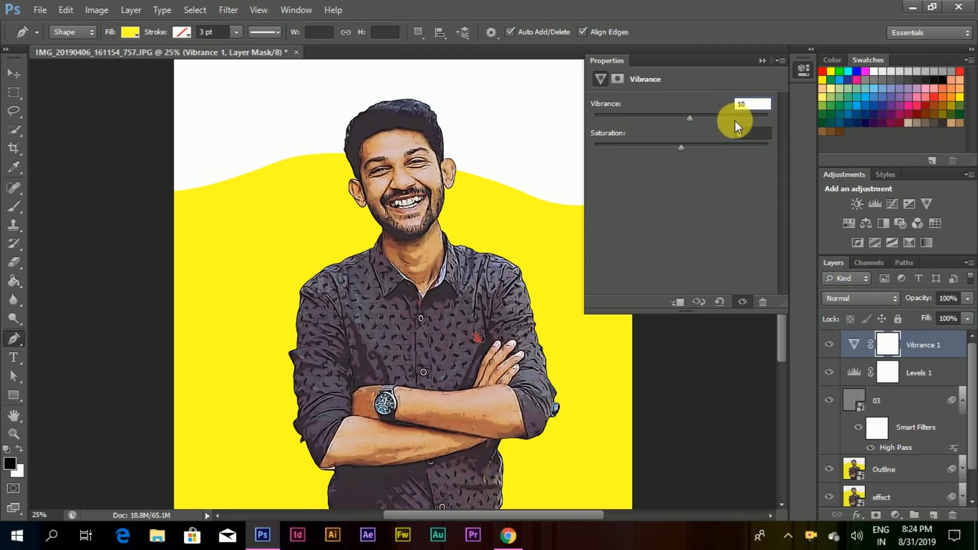
key("Tab")
type("5")
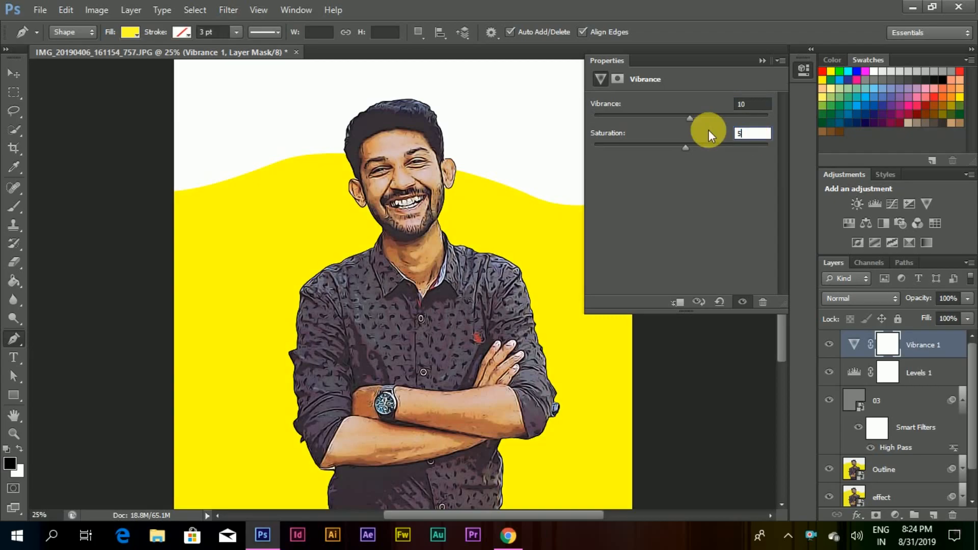
key("Return")
left_click(762, 61)
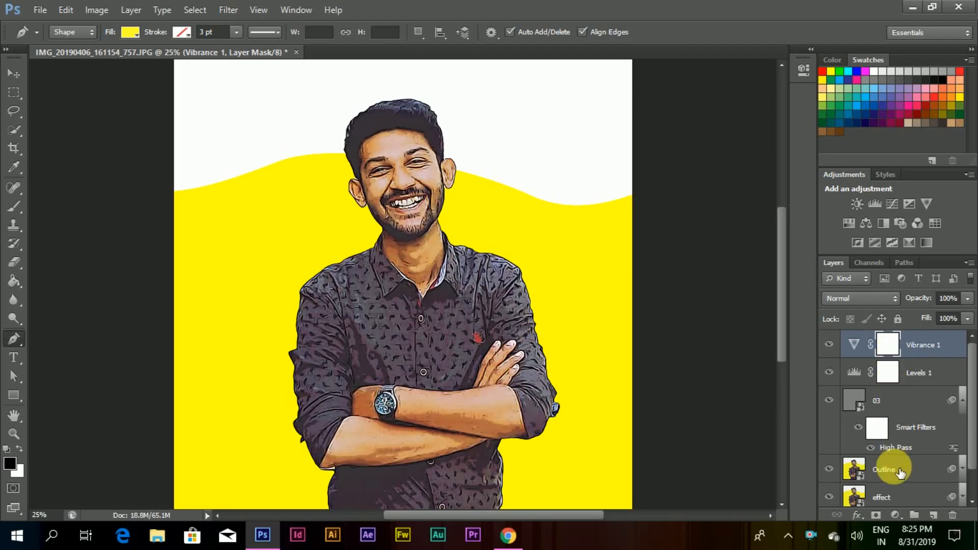
Add a Color Lookup adjustment layer on top using the 3Strip.look 3D LUT file.
left_click(895, 514)
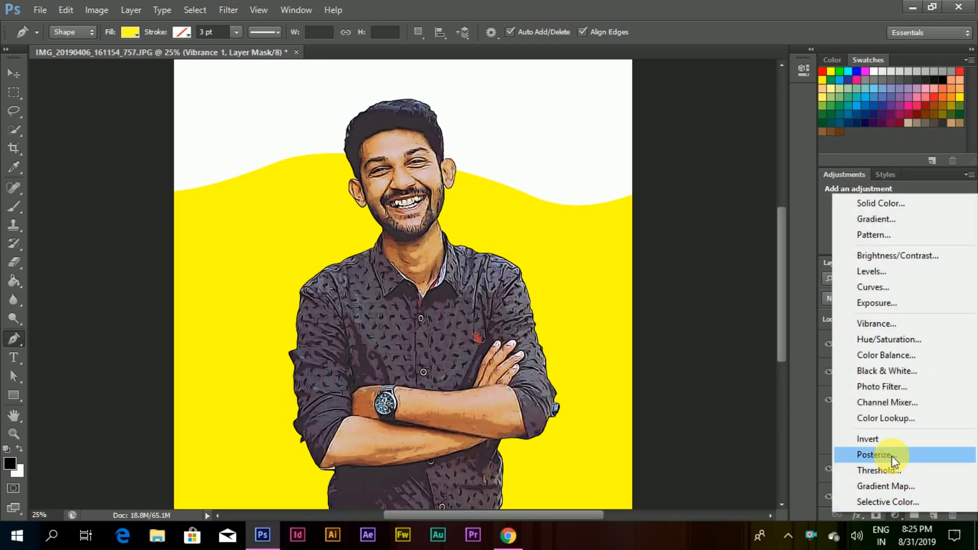
left_click(892, 419)
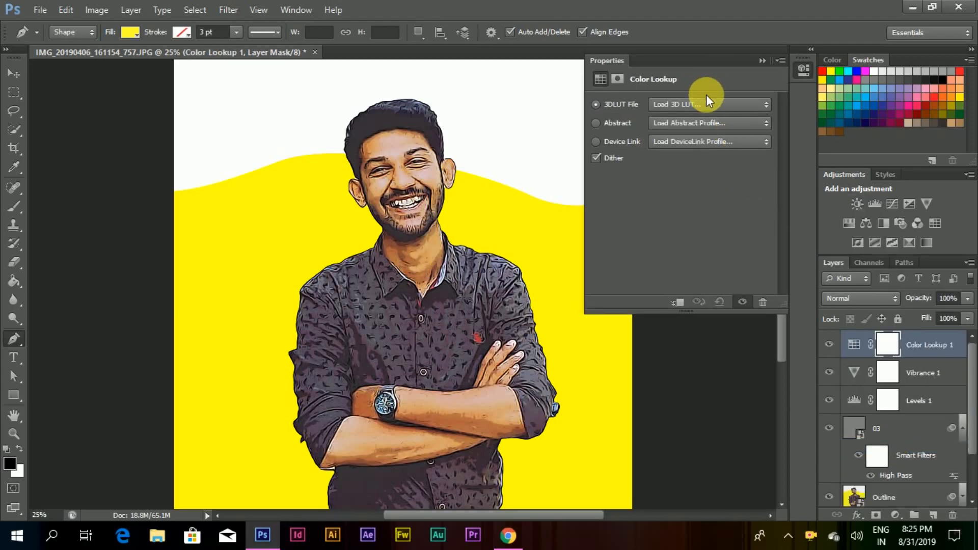
left_click(705, 100)
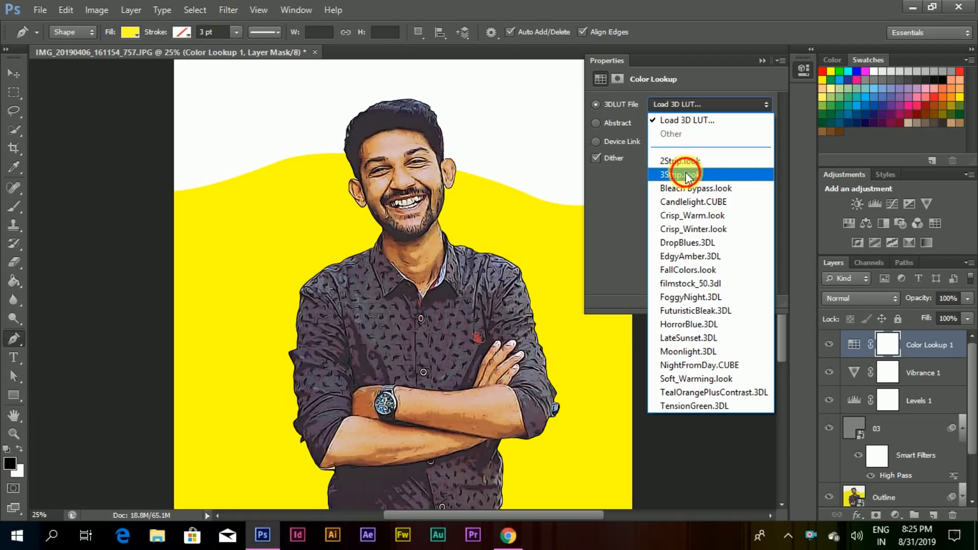
left_click(686, 173)
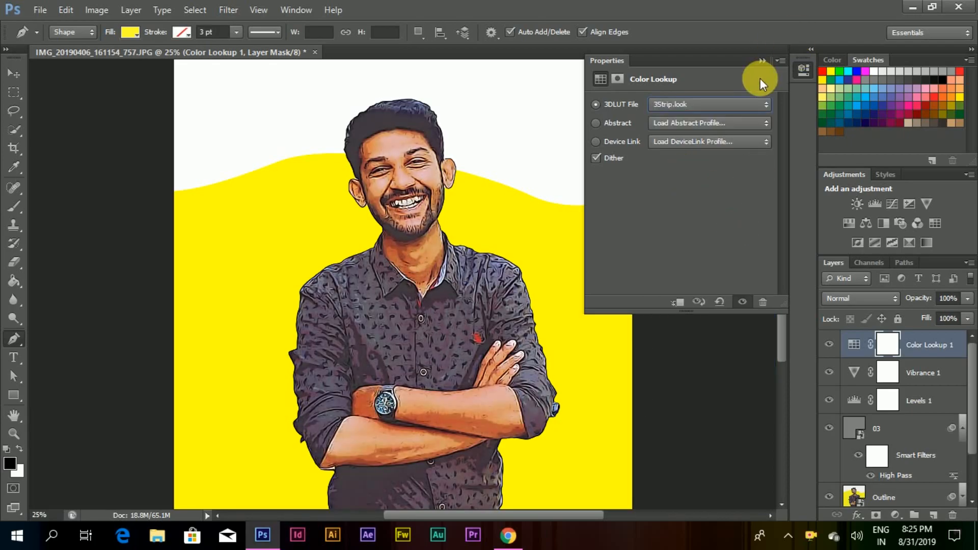
left_click(764, 59)
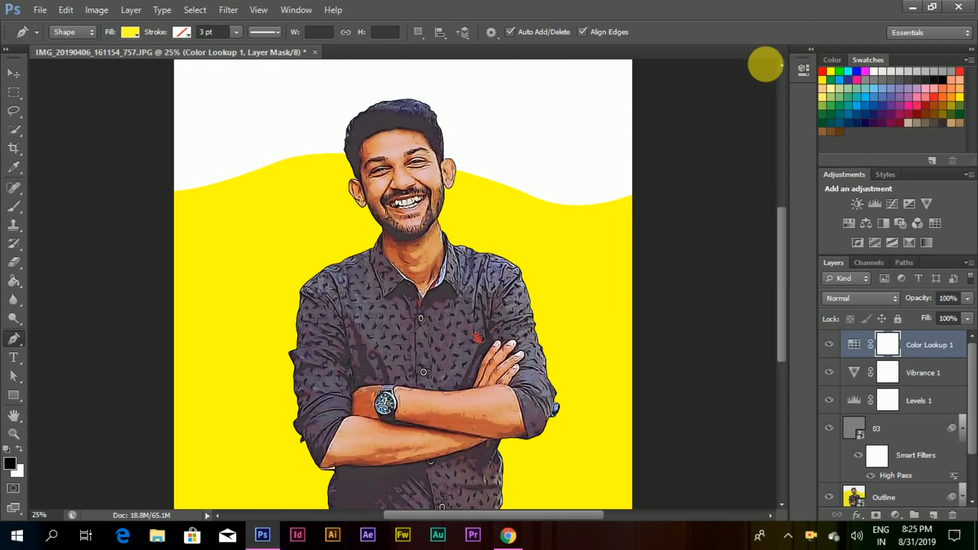
Set the Color Lookup layer's opacity to 25% and view the whole image.
left_click(951, 301)
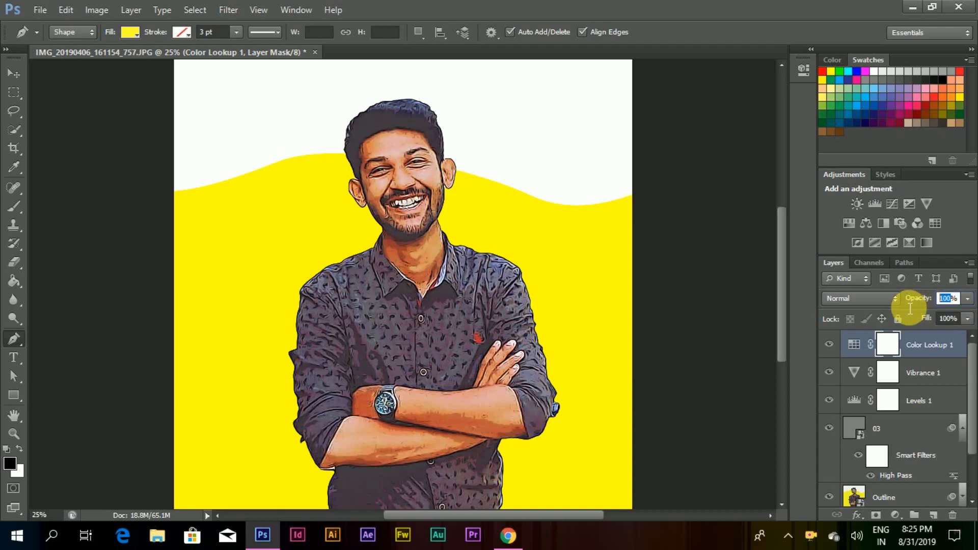
type("25")
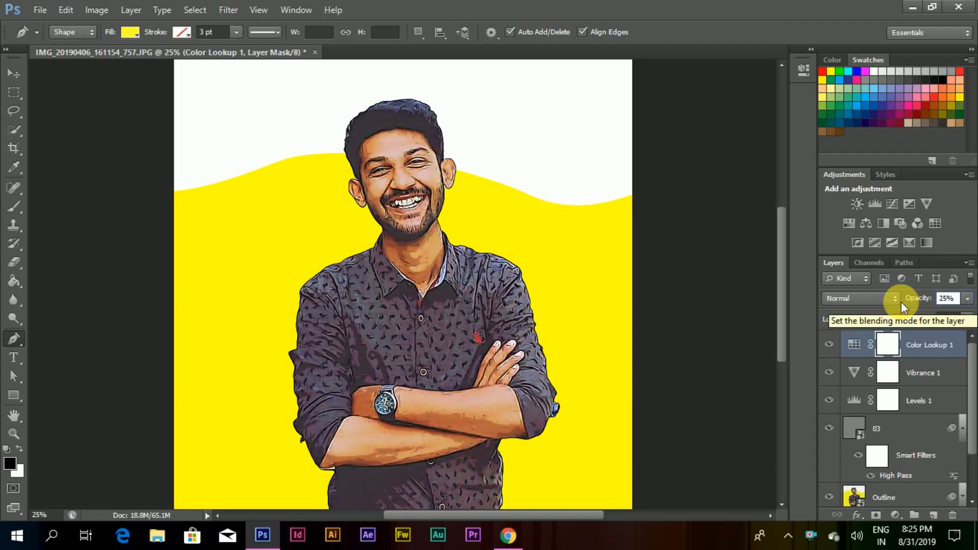
key("Return")
key("ctrl+minus")
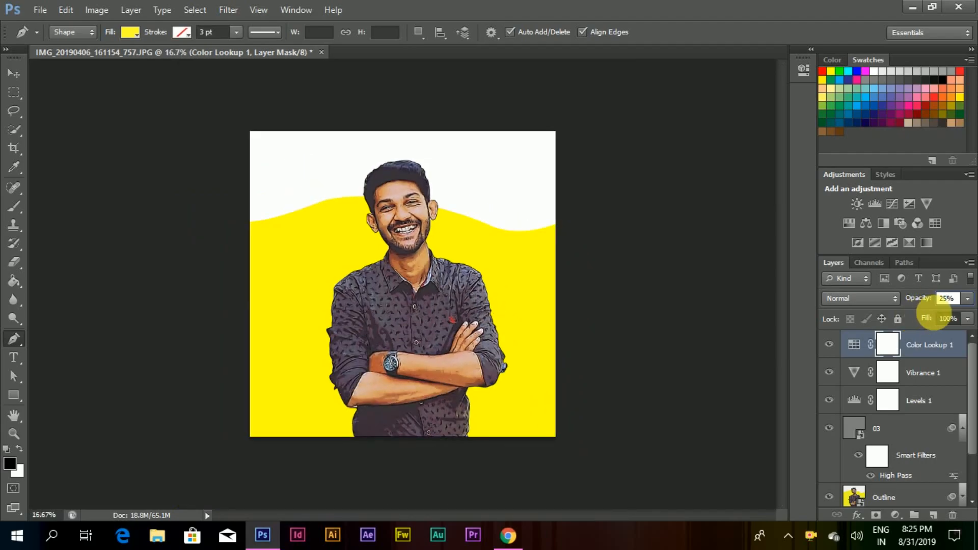
left_click(923, 353)
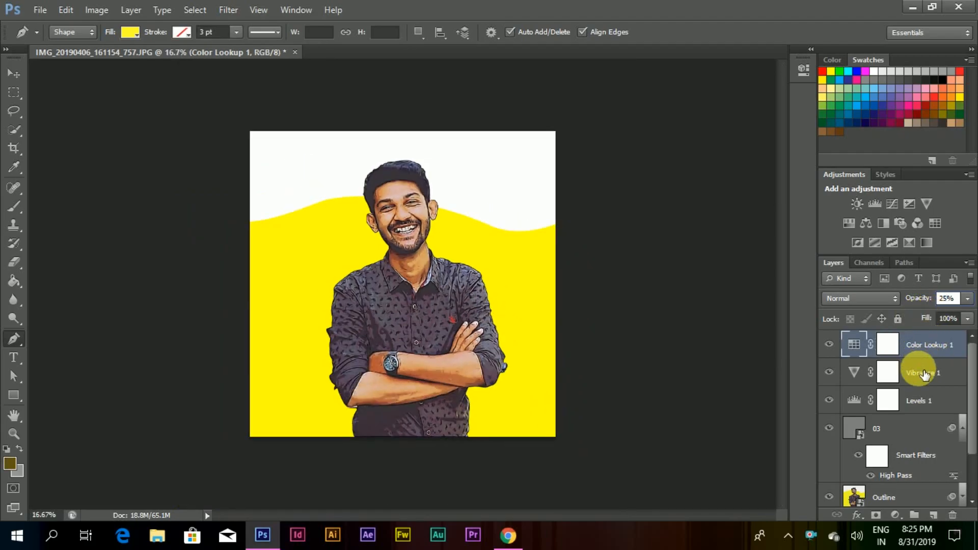
left_click(923, 375)
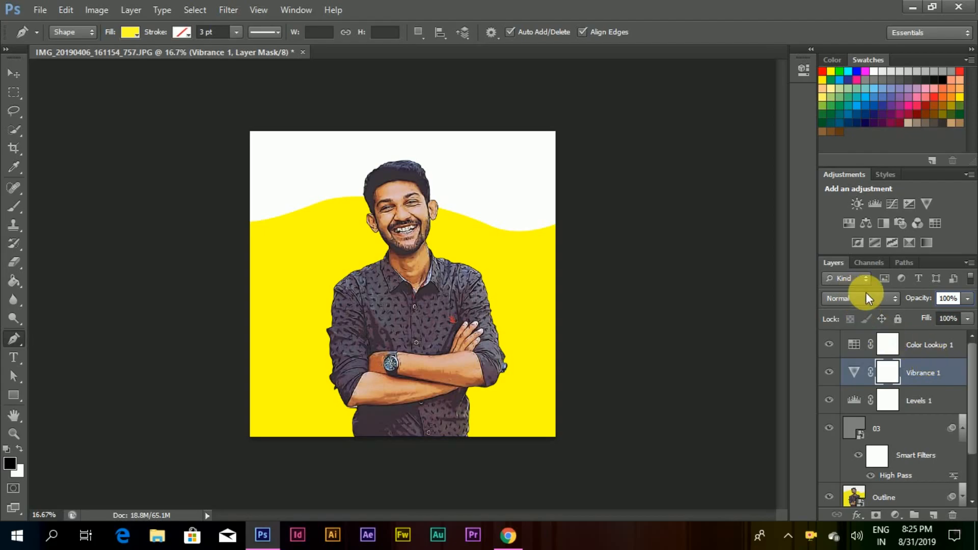
left_click_drag(907, 309, 910, 308)
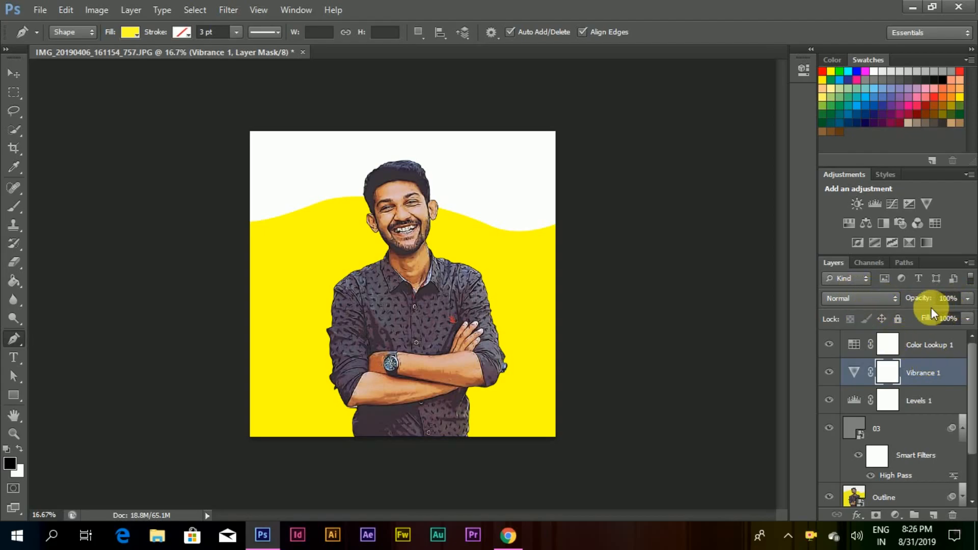
Set the opacity of the Color Lookup adjustment layer to 50%.
left_click(923, 346)
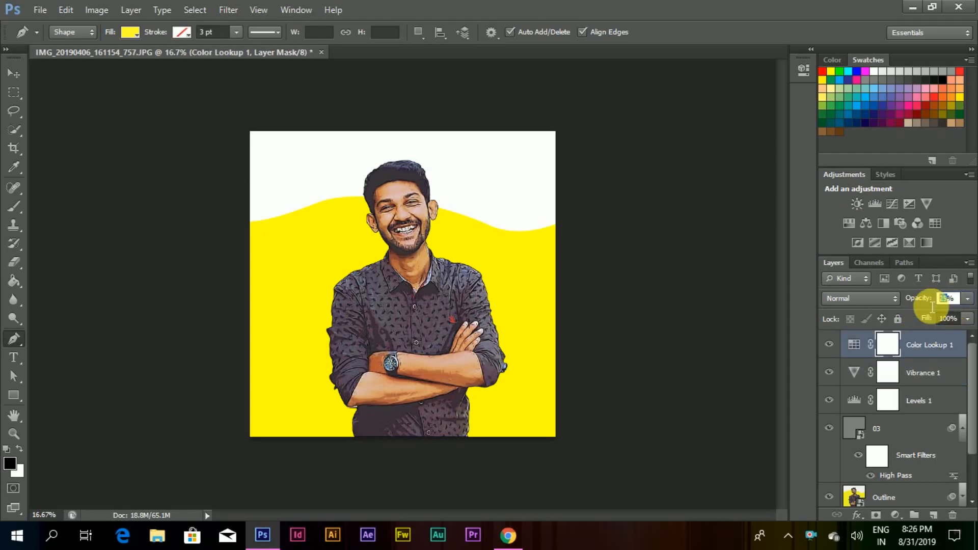
left_click(943, 298)
type("50")
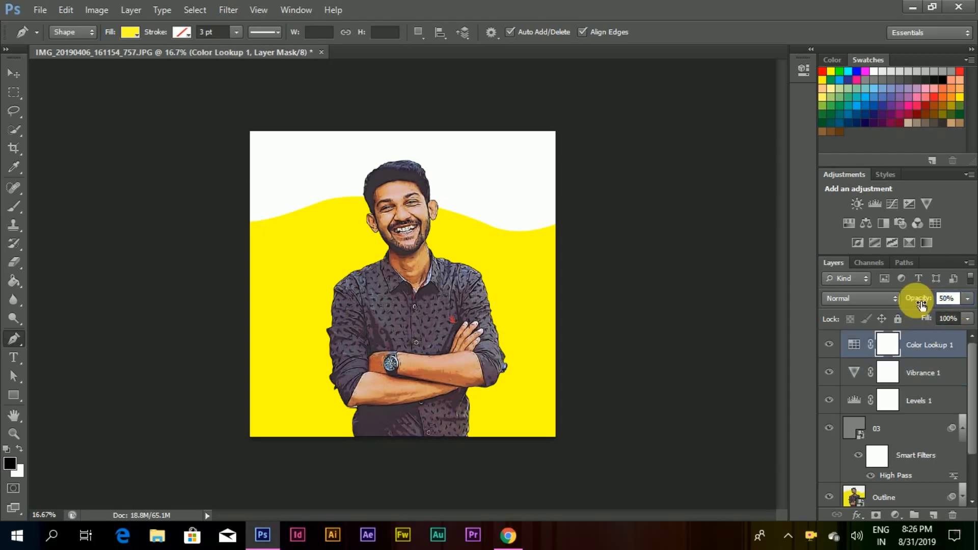
left_click(897, 372)
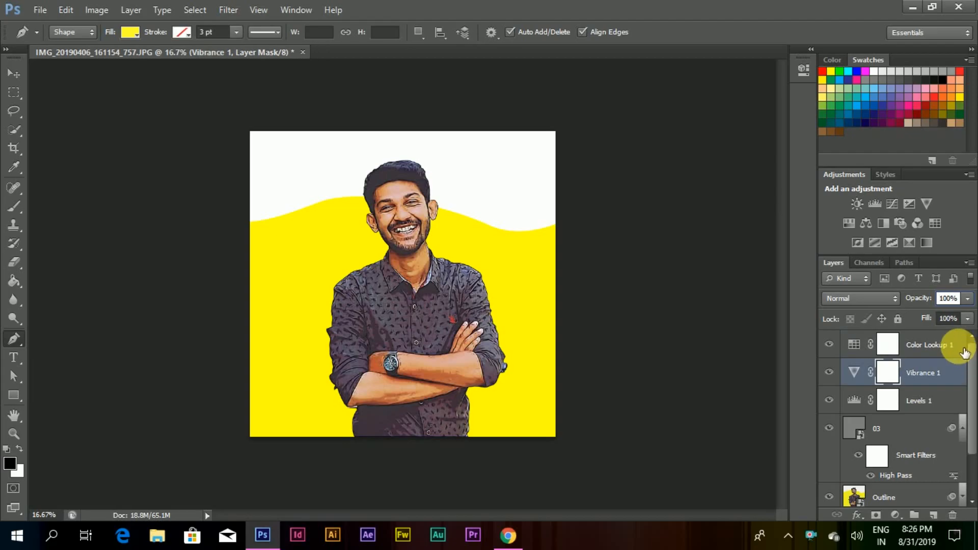
Collapse layer 03's smart filters and group all layers above the Background, from Color Lookup 1 down to effect.
left_click_drag(915, 262, 914, 178)
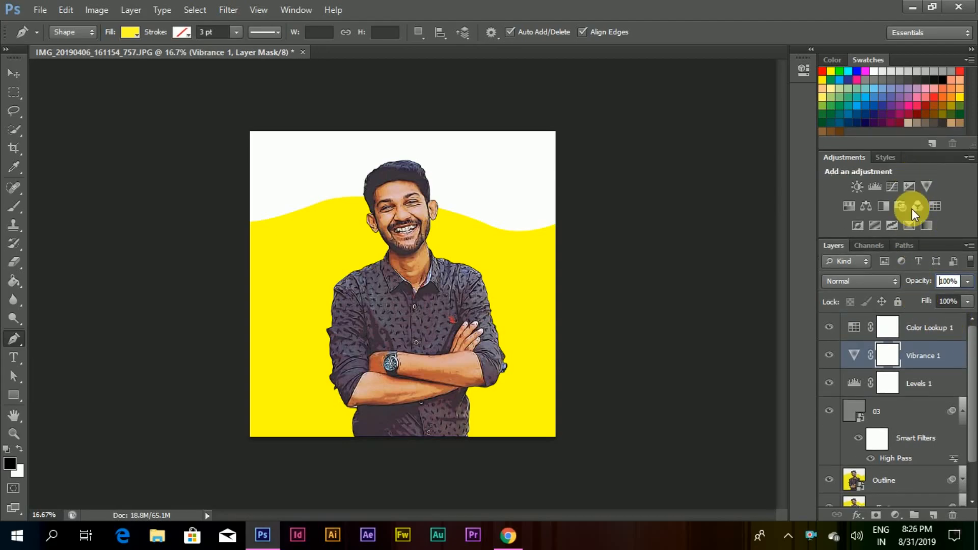
left_click(917, 325)
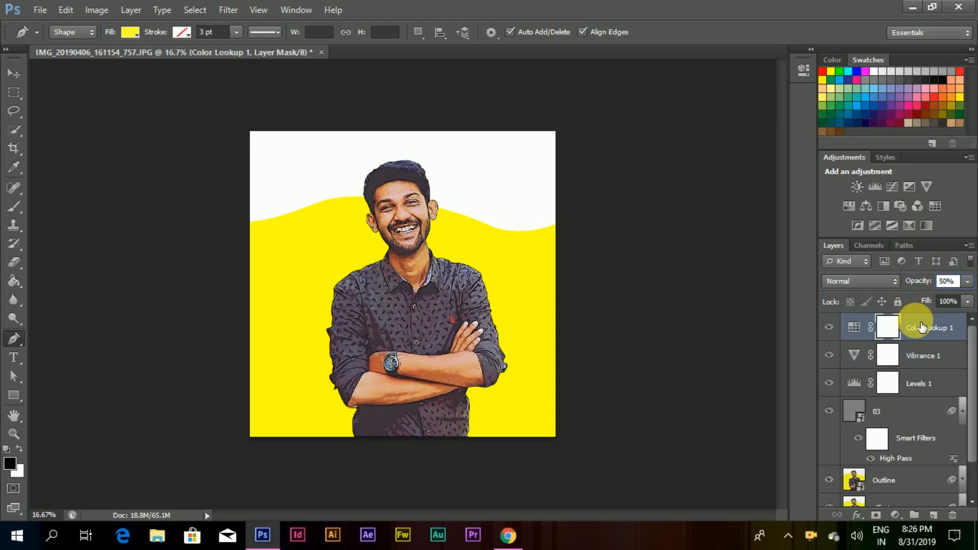
left_click(925, 366, "shift")
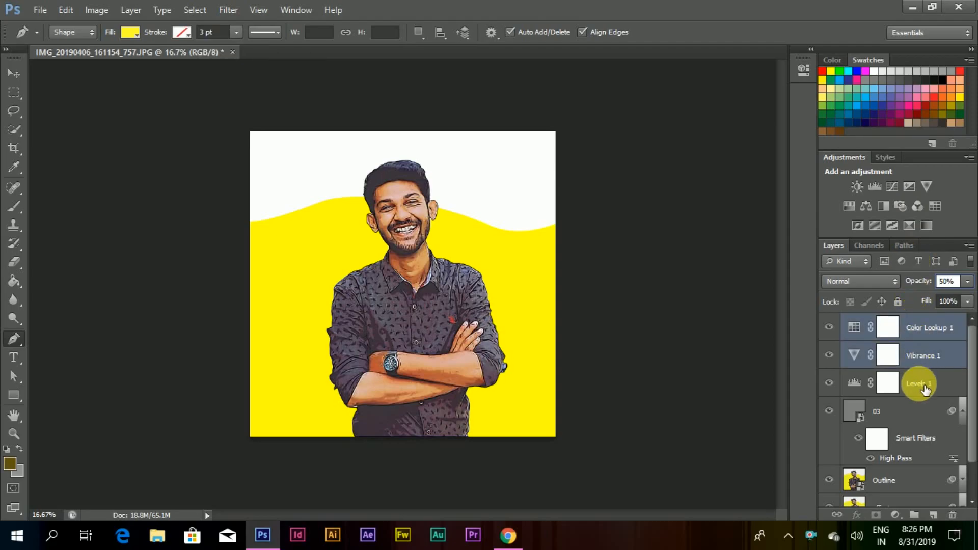
left_click(925, 389, "shift")
left_click(914, 411, "shift")
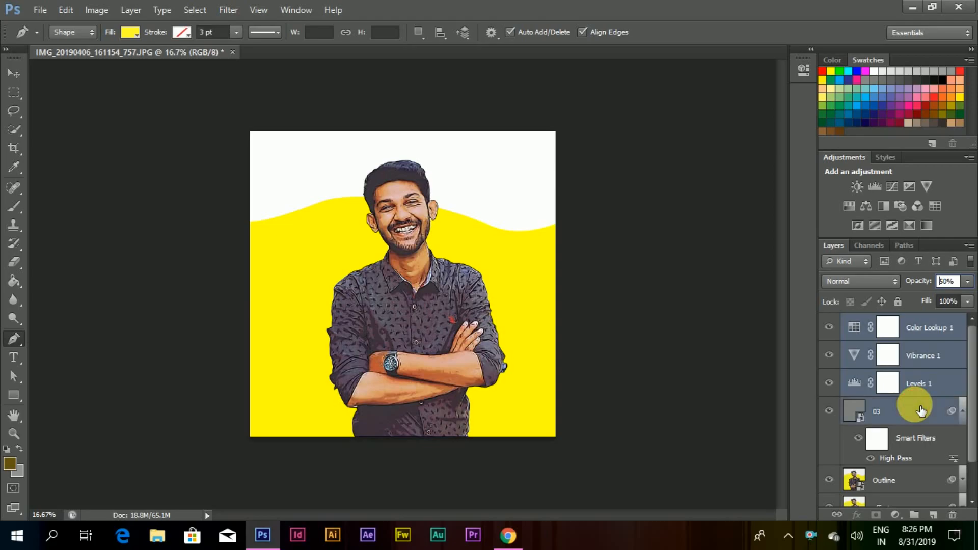
left_click(900, 480, "shift")
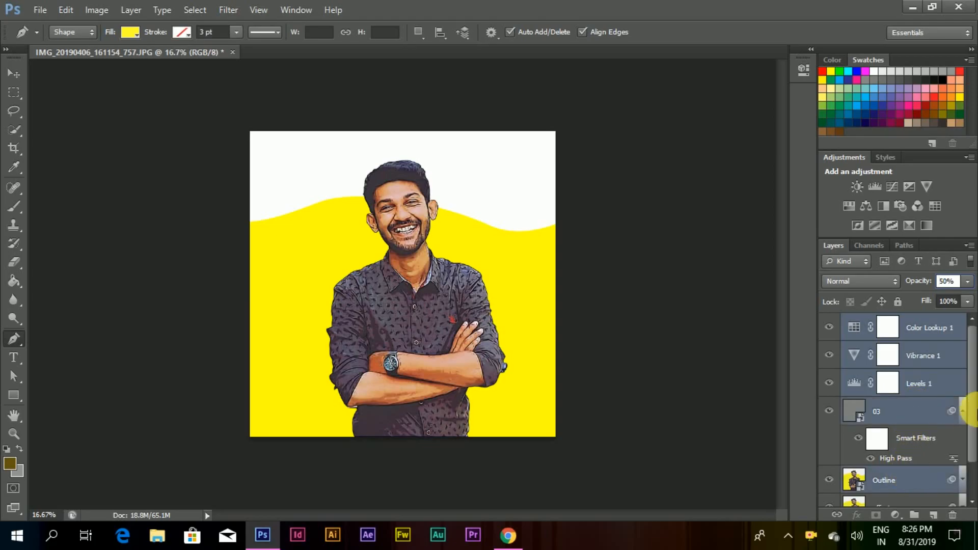
left_click(962, 411)
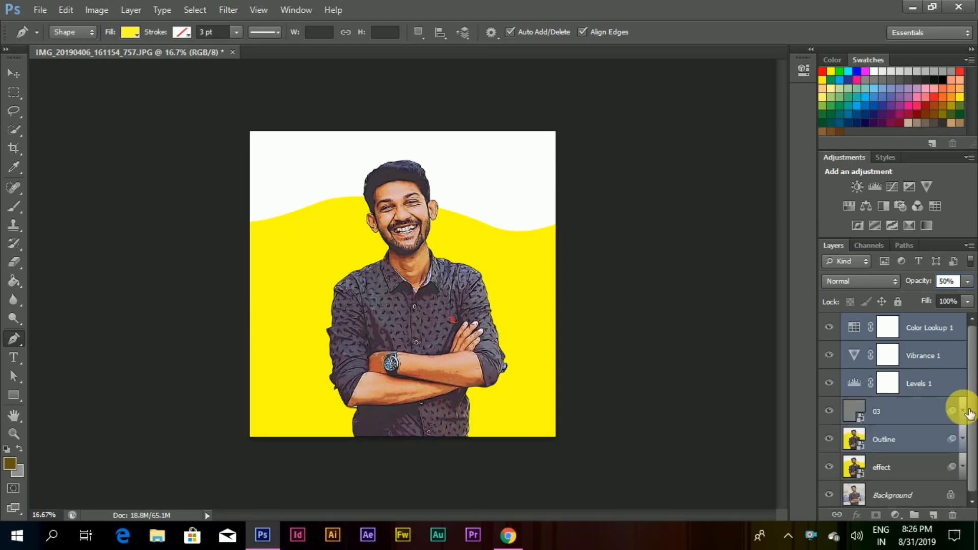
left_click(908, 464, "shift")
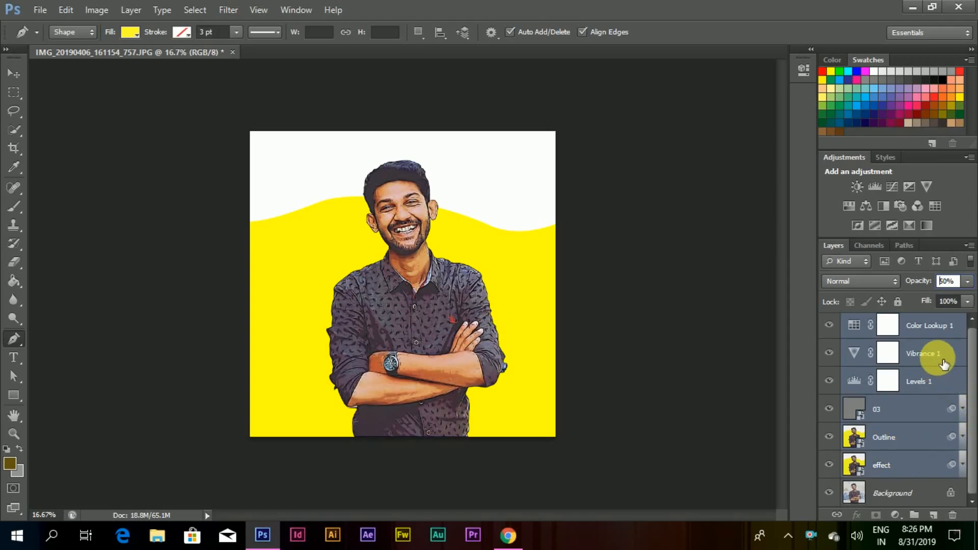
left_click_drag(938, 336, 915, 512)
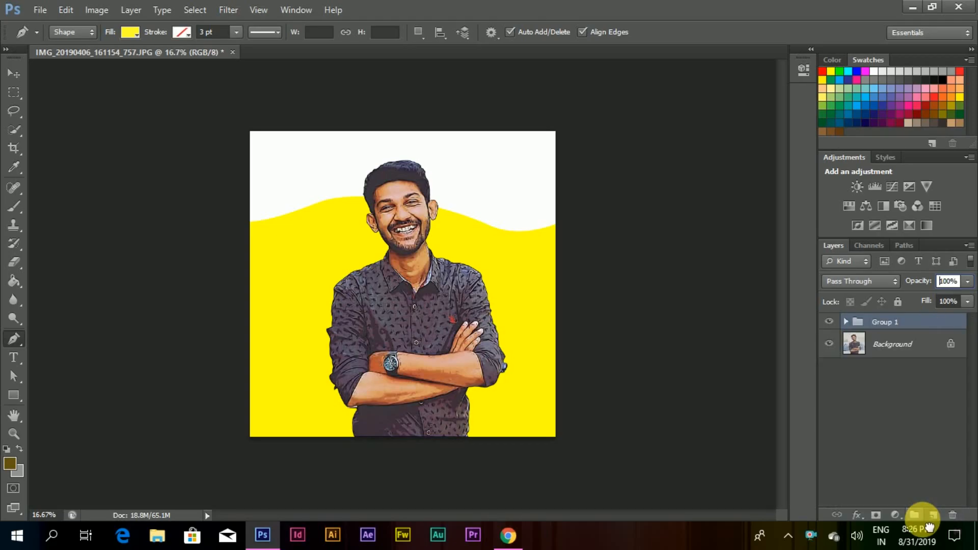
Rename the new layer group as effect.
left_click(896, 324)
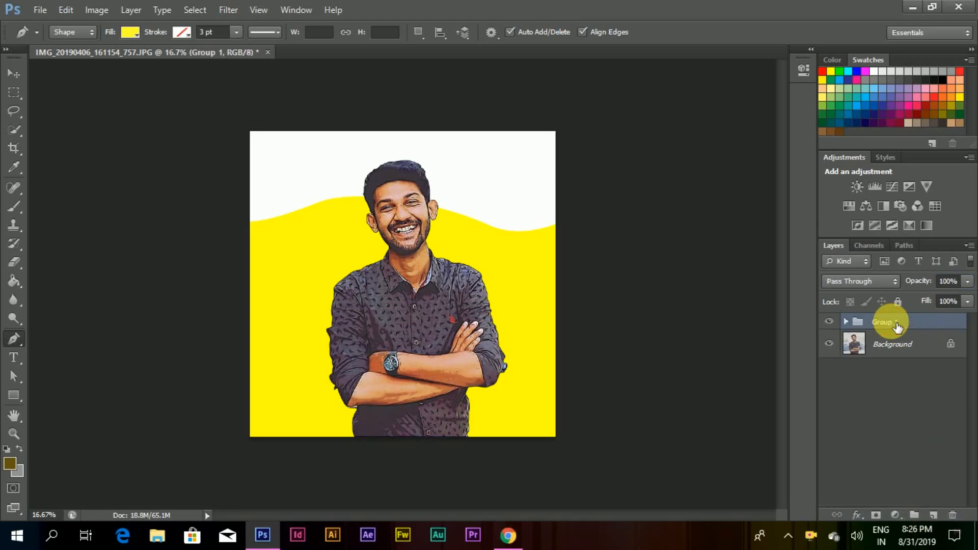
double_click(884, 322)
type("effect")
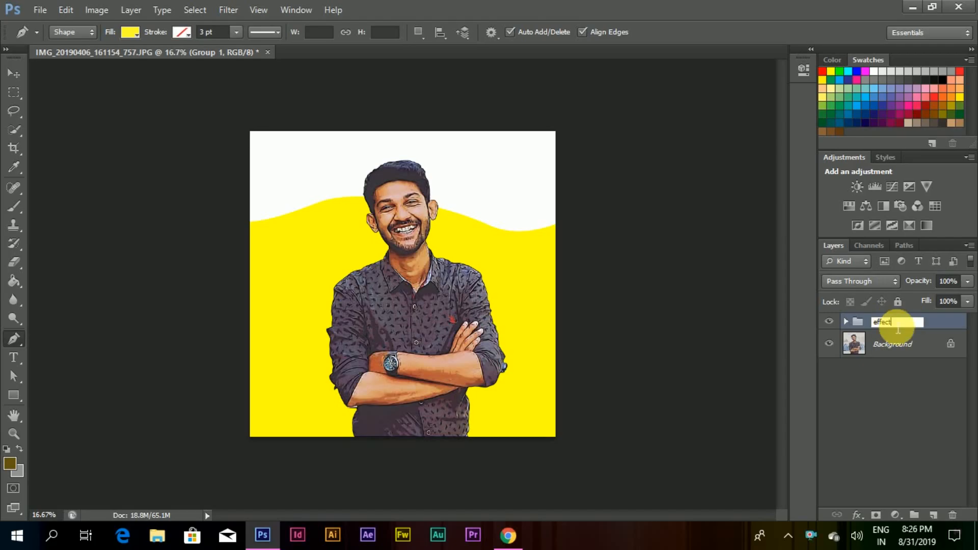
key("Return")
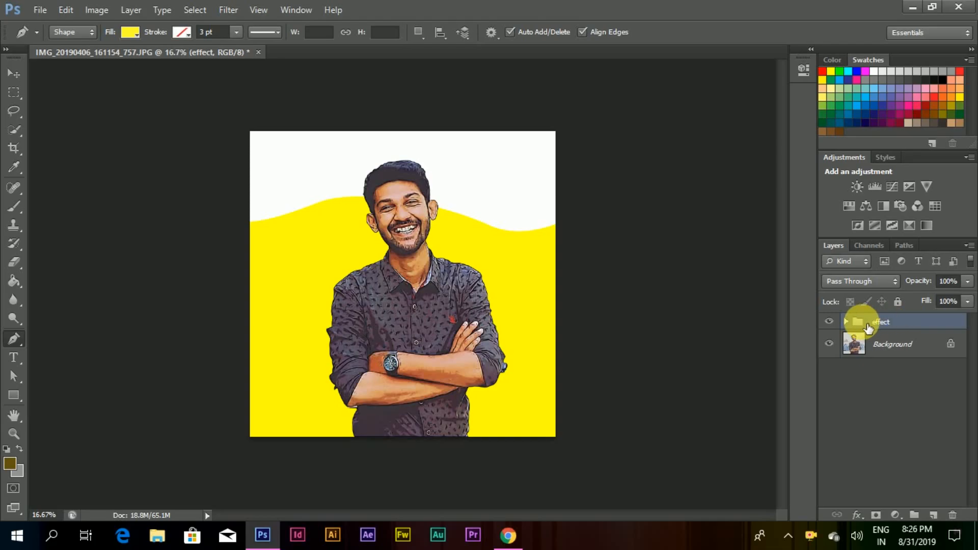
Compare the image with the effect group hidden and shown, and view the portrait with the interface panels hidden.
left_click(829, 321)
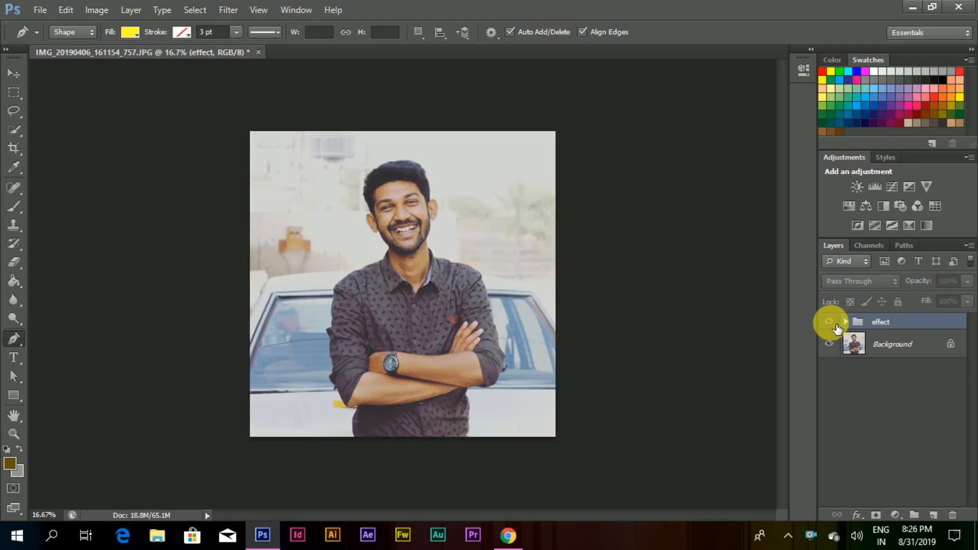
left_click(831, 322)
key("Tab")
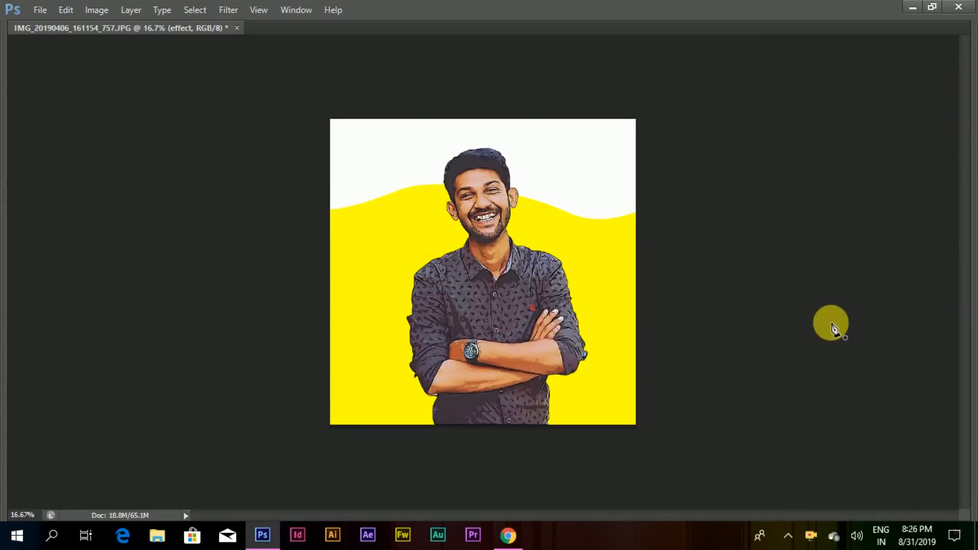